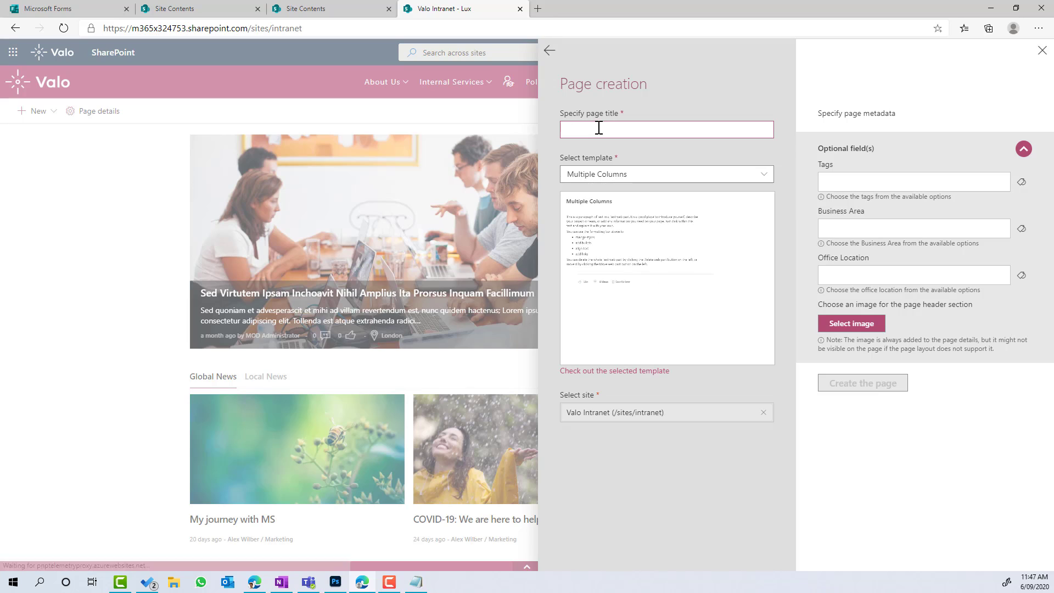
Step: Create a page titled "Valo Online Form Template" from the Multiple Columns template
text(Valo Online)
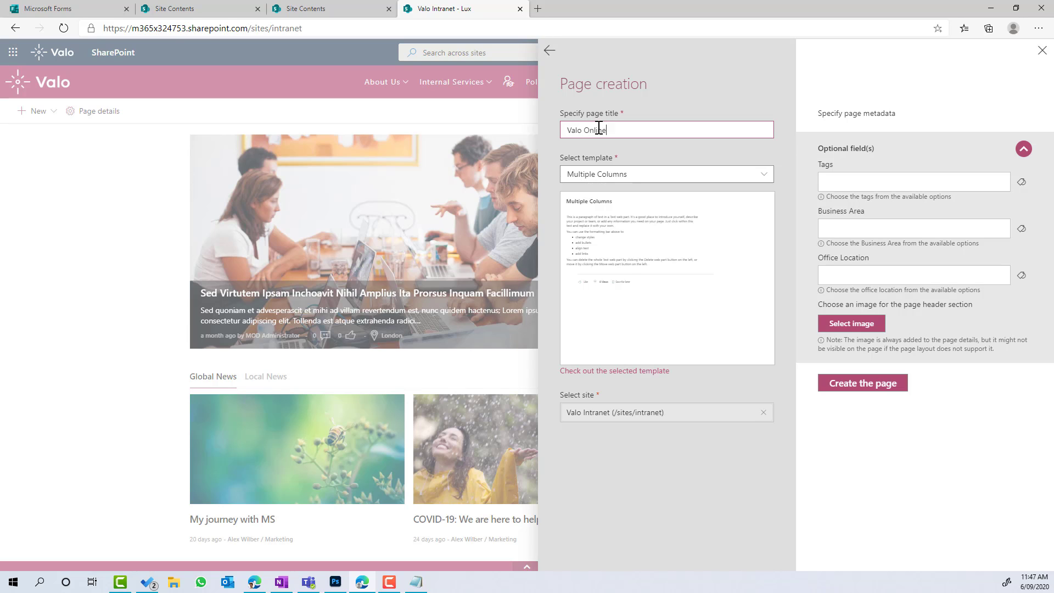
text(Form)
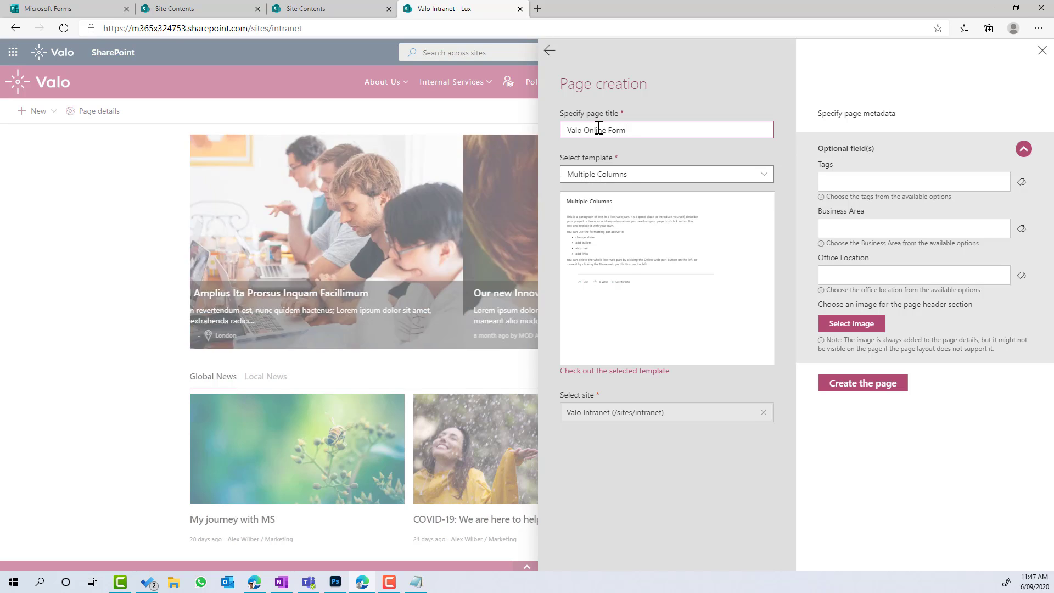
text( Template)
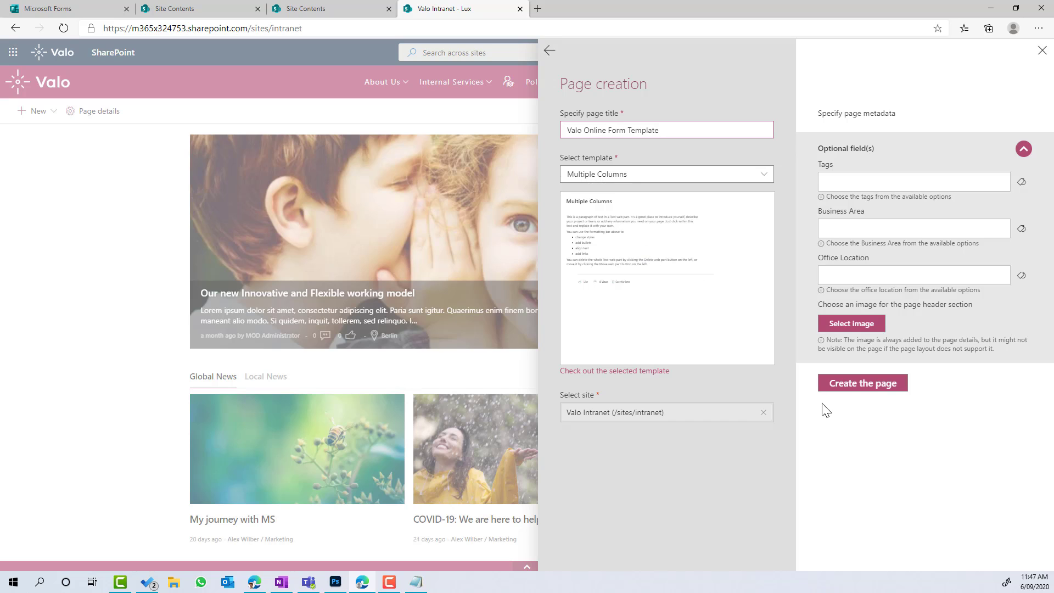
click(836, 386)
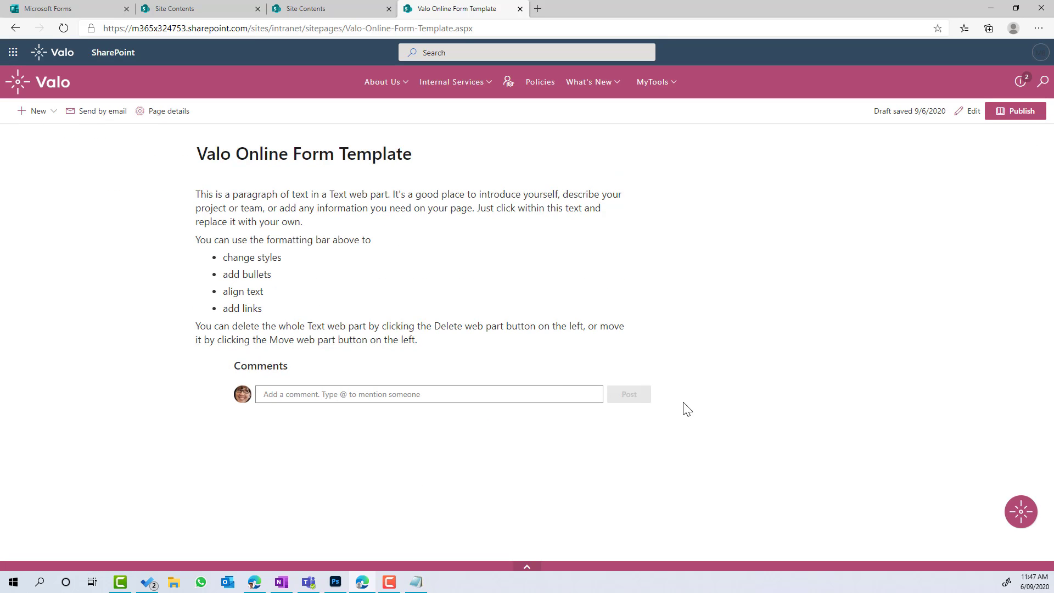
Step: Open the new page for editing and delete its placeholder Text web part and the Quick links web part
click(959, 113)
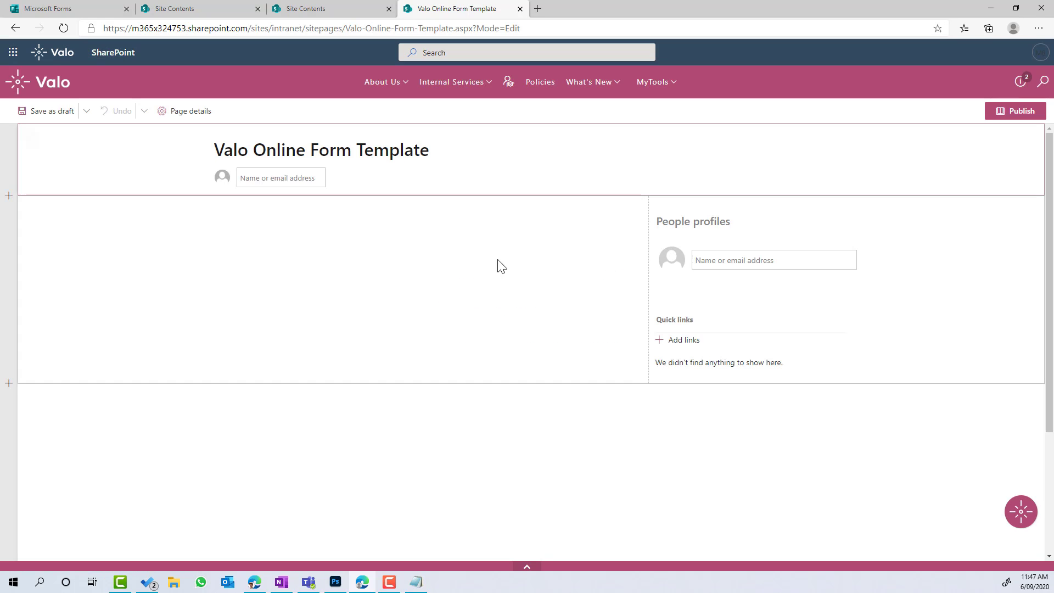
click(312, 231)
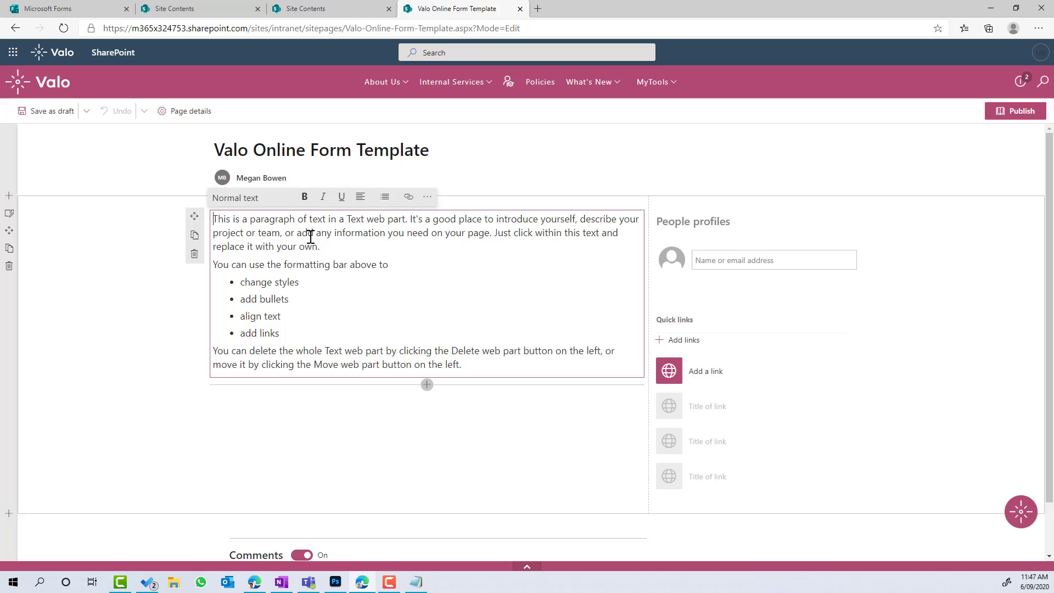
click(194, 255)
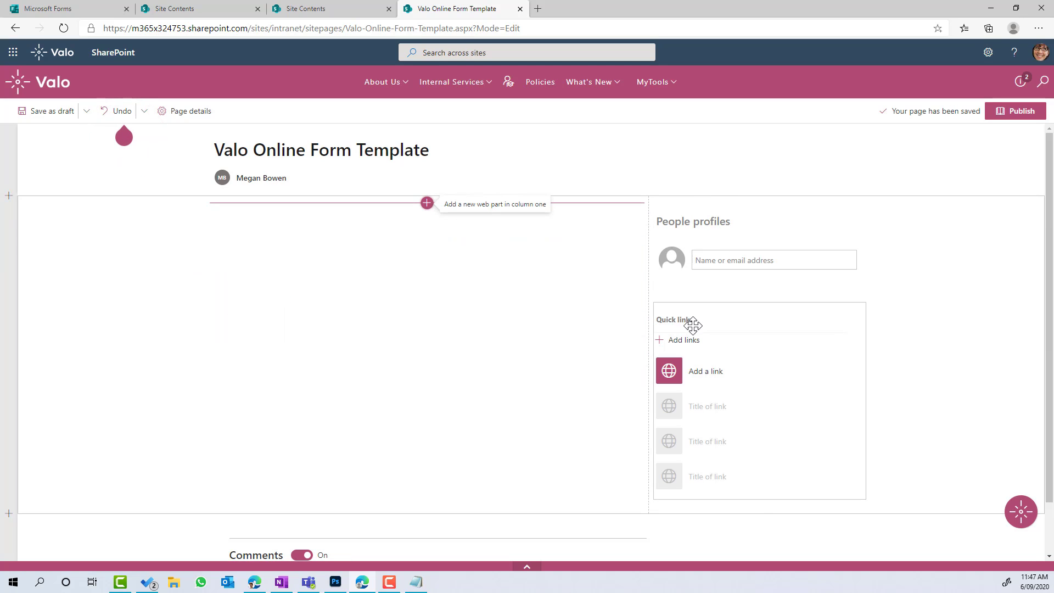
click(692, 325)
click(639, 366)
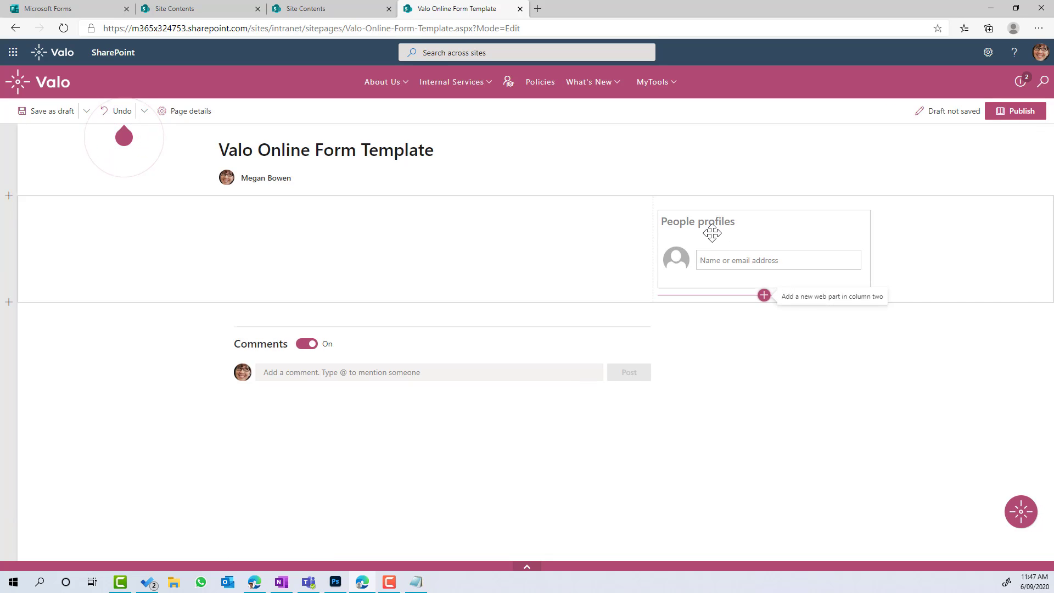
Step: Change the title of the People profiles web part to "Additional information"
click(696, 224)
text(A)
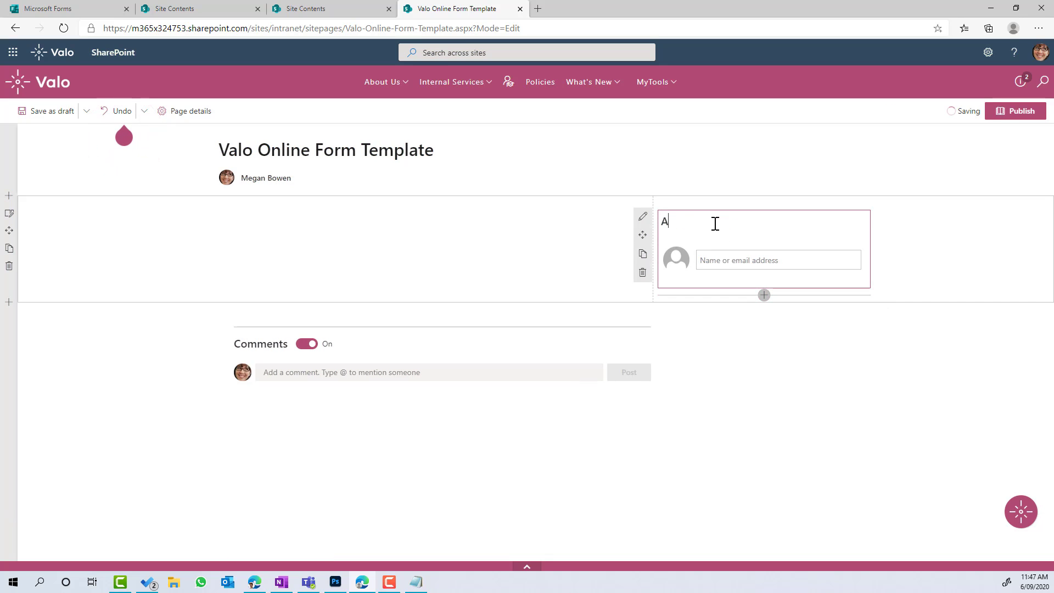
text(dditional)
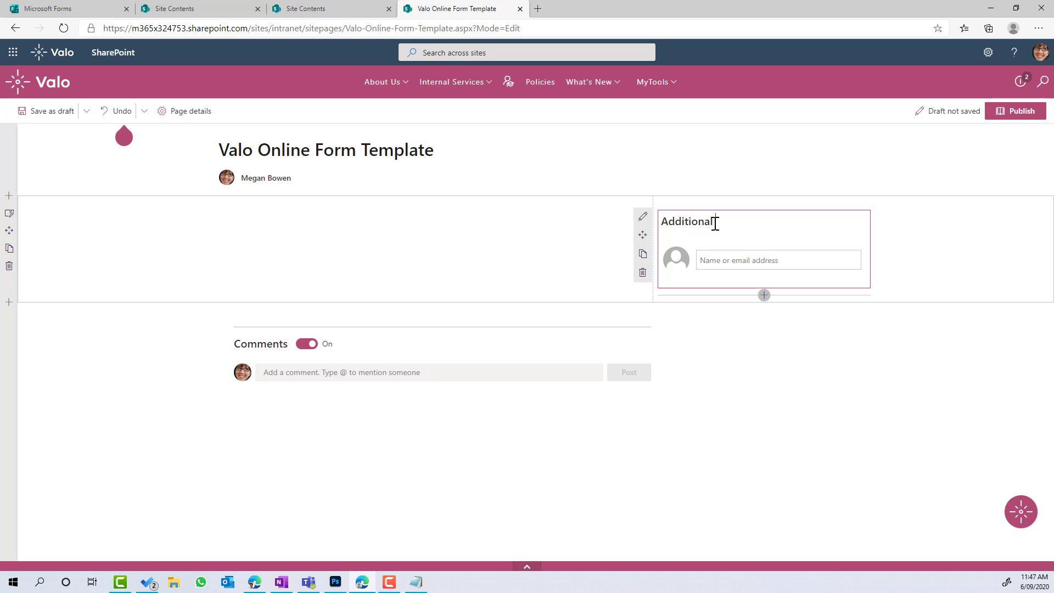
text( Information)
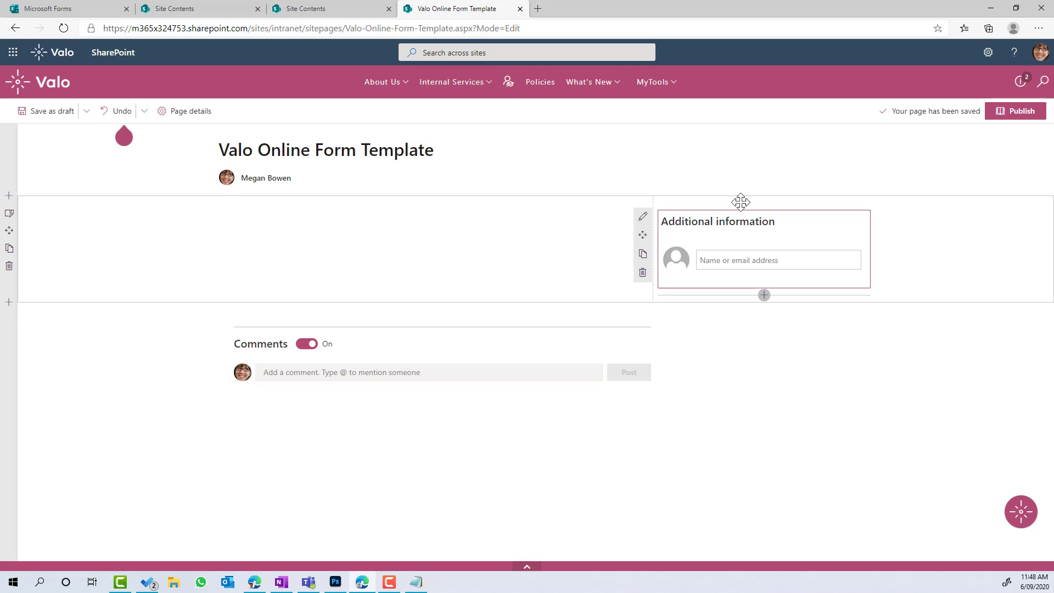
Step: Add a Microsoft Forms web part to the empty first column of the page
click(431, 204)
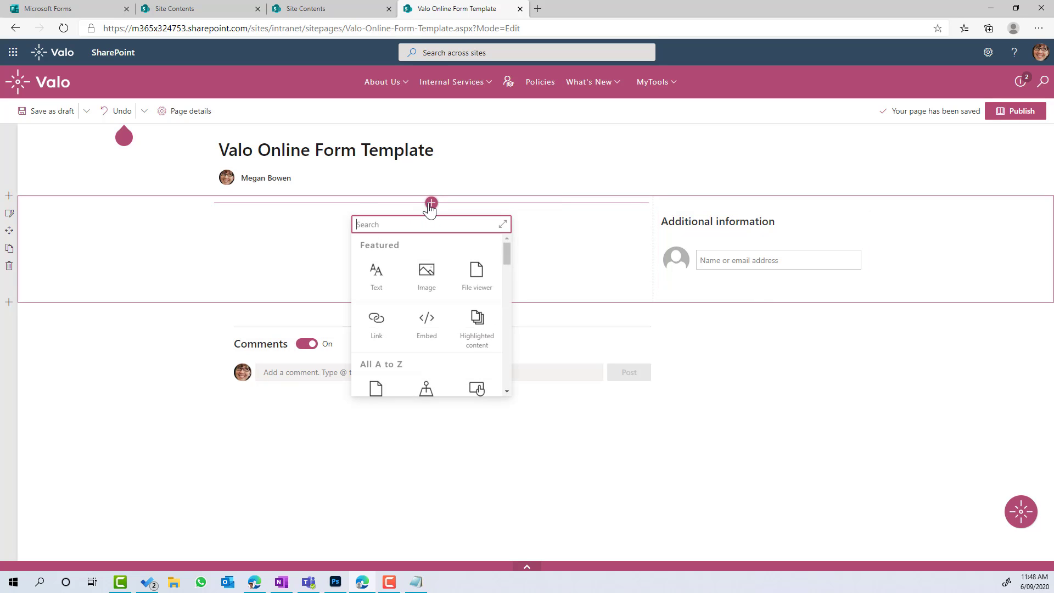
text(forms)
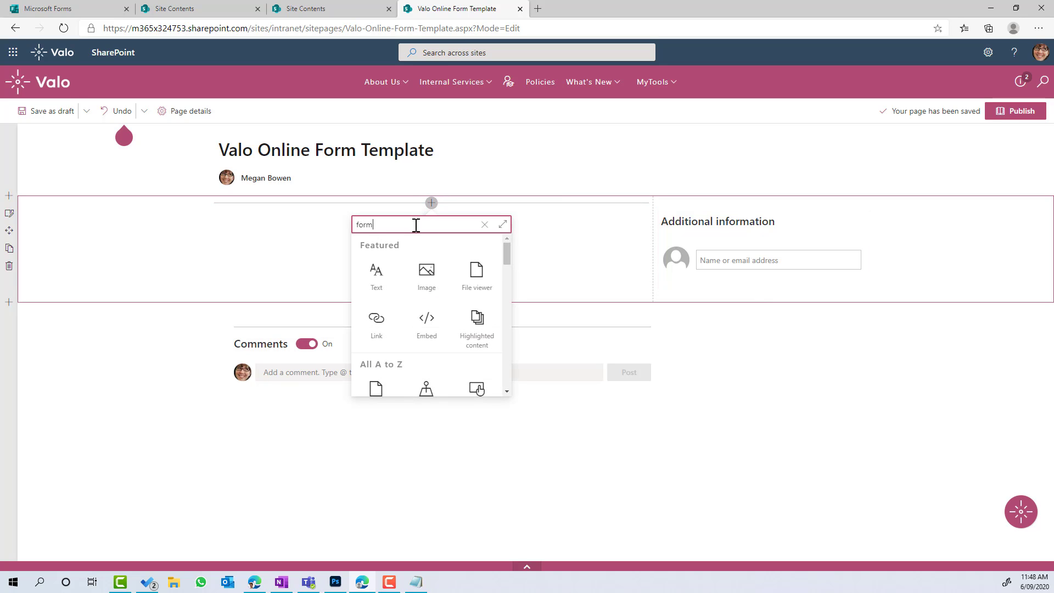
click(376, 351)
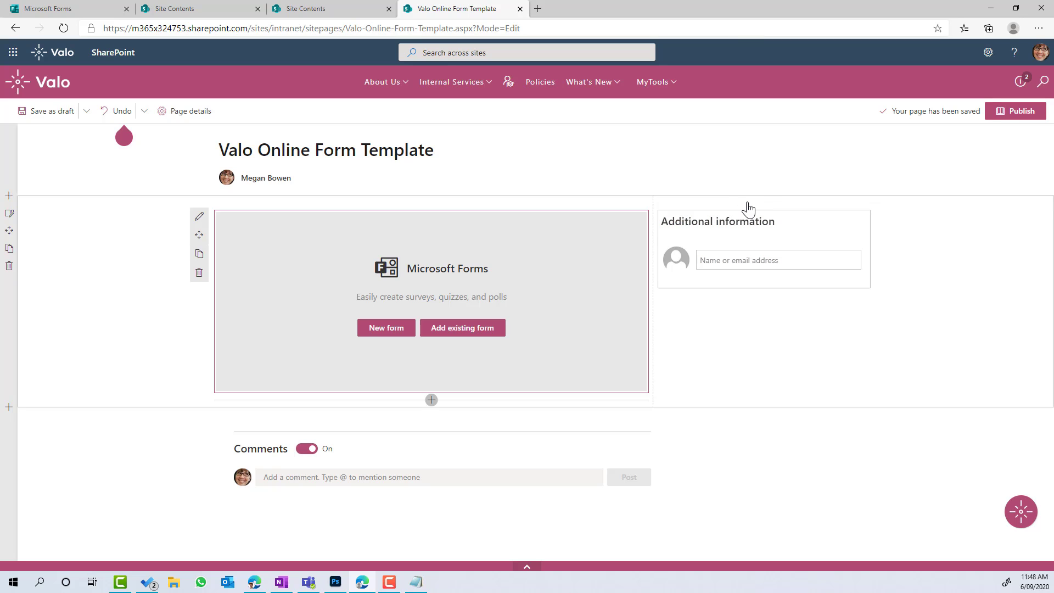
Step: Add a Text web part above Additional information with "Instructions:" and six steps, from "Step1: Create a Form using Microsoft Forms" to "Step 6: Publish the page"
click(764, 203)
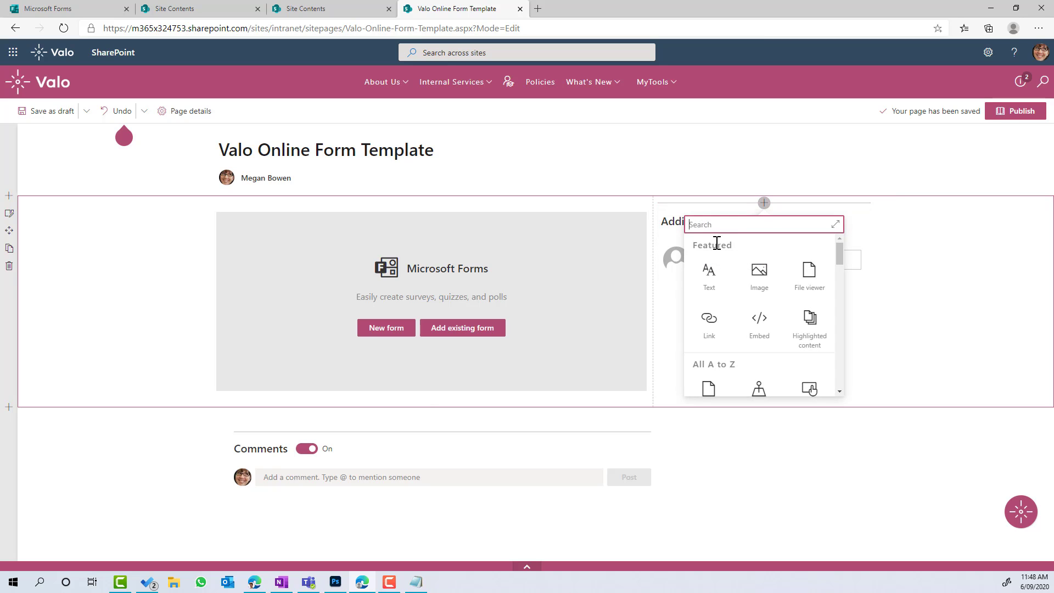
click(709, 279)
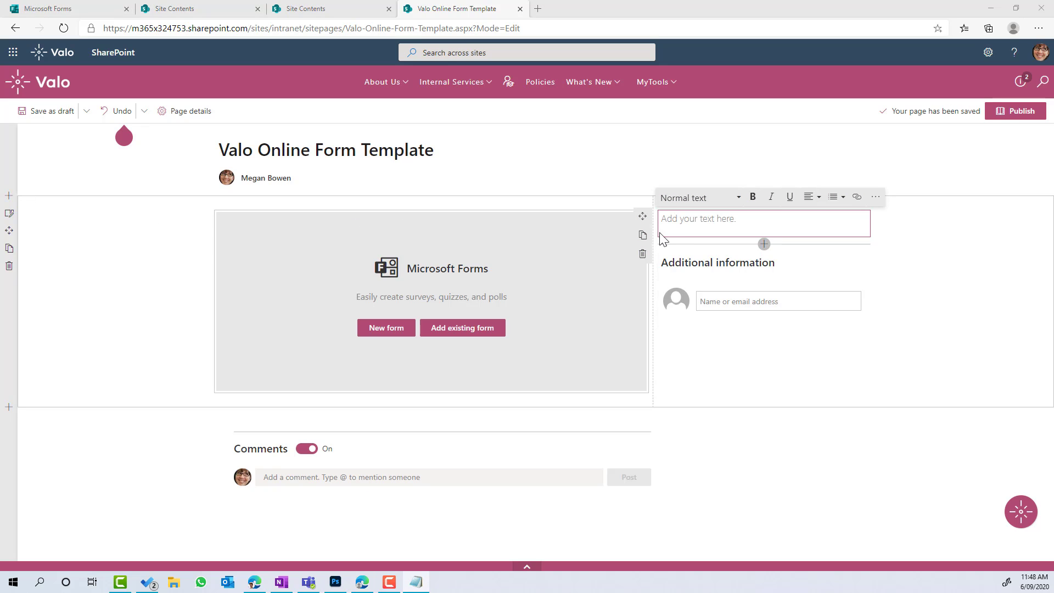
click(684, 223)
text(Instructions: Step1: Create a Form using Microsoft Forms Step 2: Copy the link of the Form Step 3: Edit the Forms web part, Click the Add existing form button and paste the form link in the web part properties Step 4: Delete this web part Step 5: Add a contact person Step 6: Publish the page)
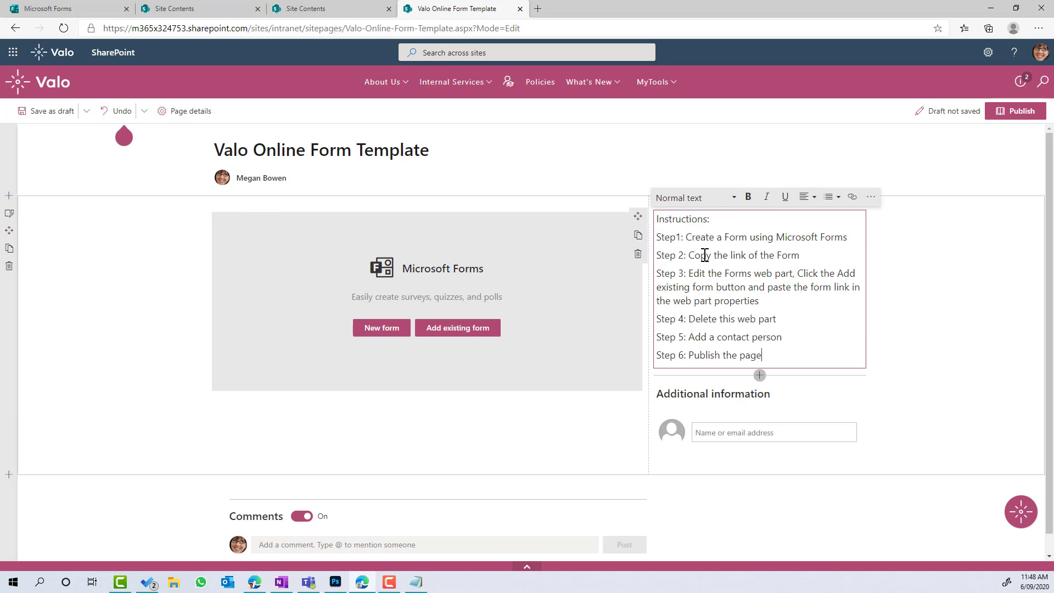
Step: Format the "Instructions:" line as Heading 2 and make it bold
drag(717, 219, 648, 218)
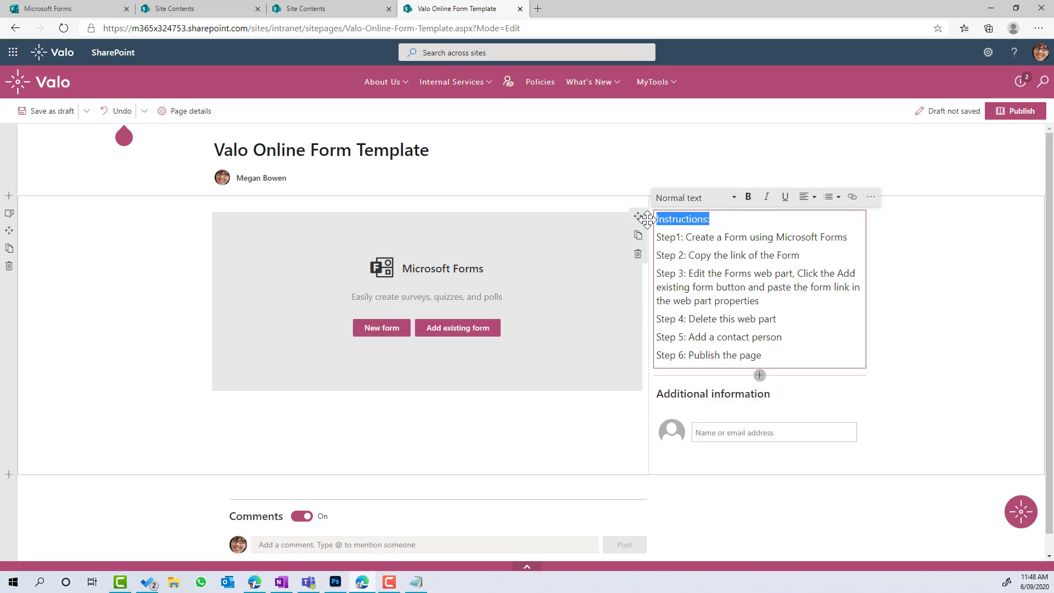
click(689, 197)
click(687, 258)
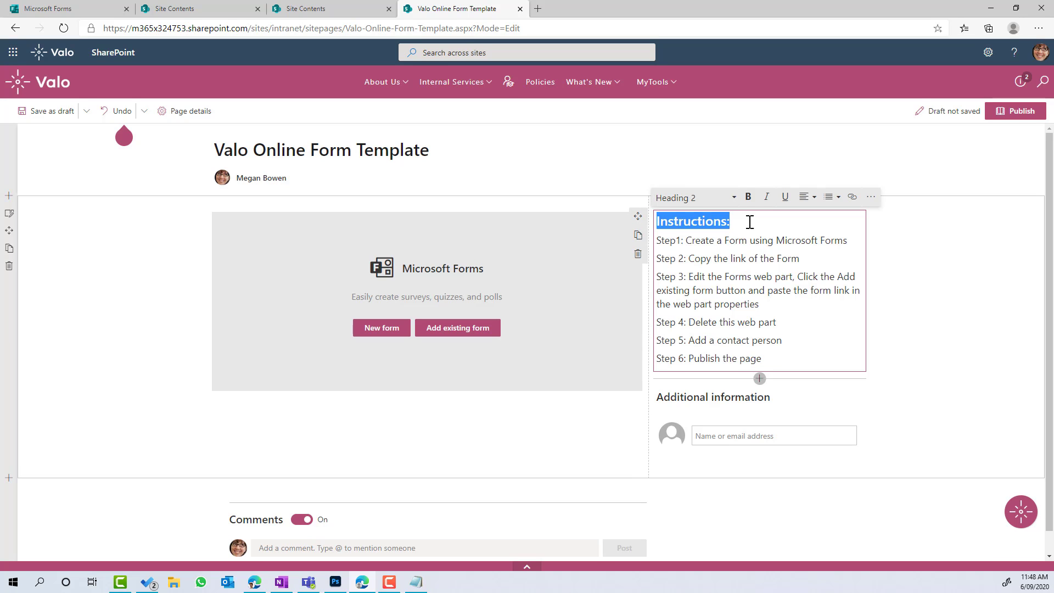
click(748, 197)
Step: Correct the first label to "Step 1:" and bold all the step labels from Step 1 to Step 6 in the instructions
click(745, 242)
click(677, 242)
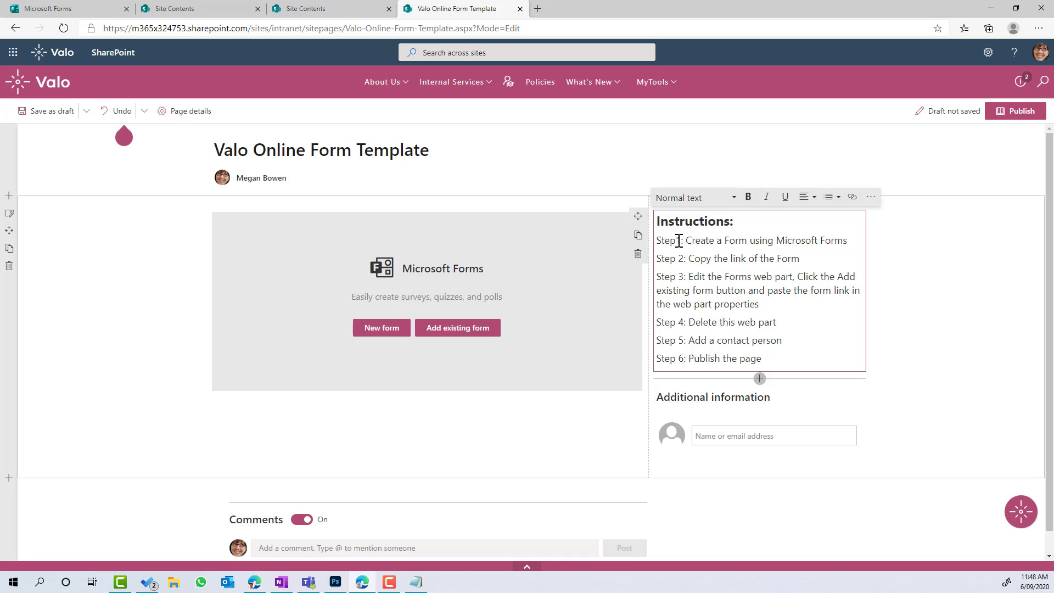
drag(687, 241, 654, 259)
click(747, 196)
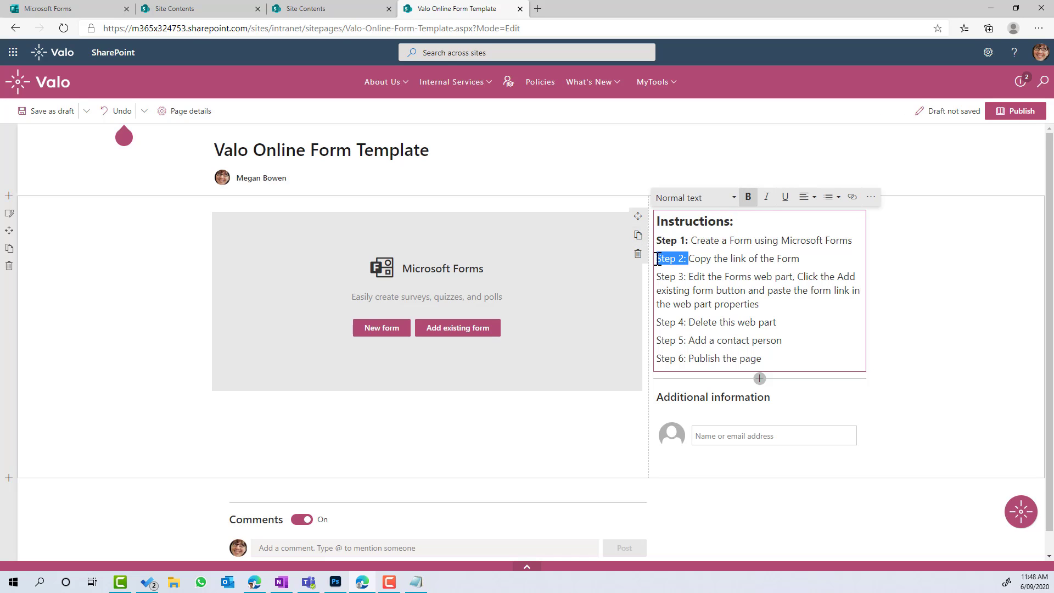
click(746, 197)
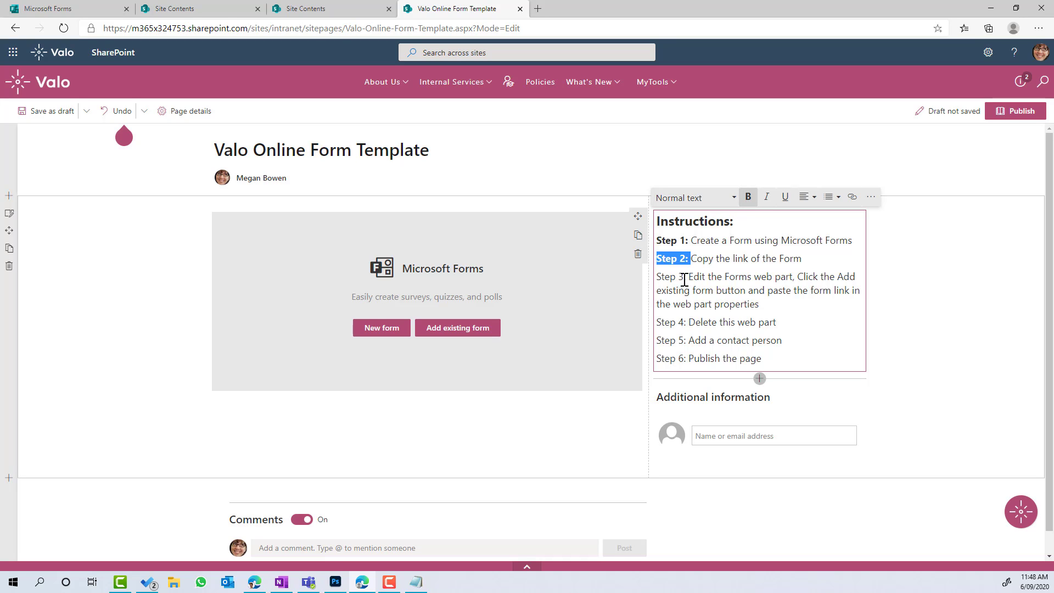
drag(688, 276, 660, 276)
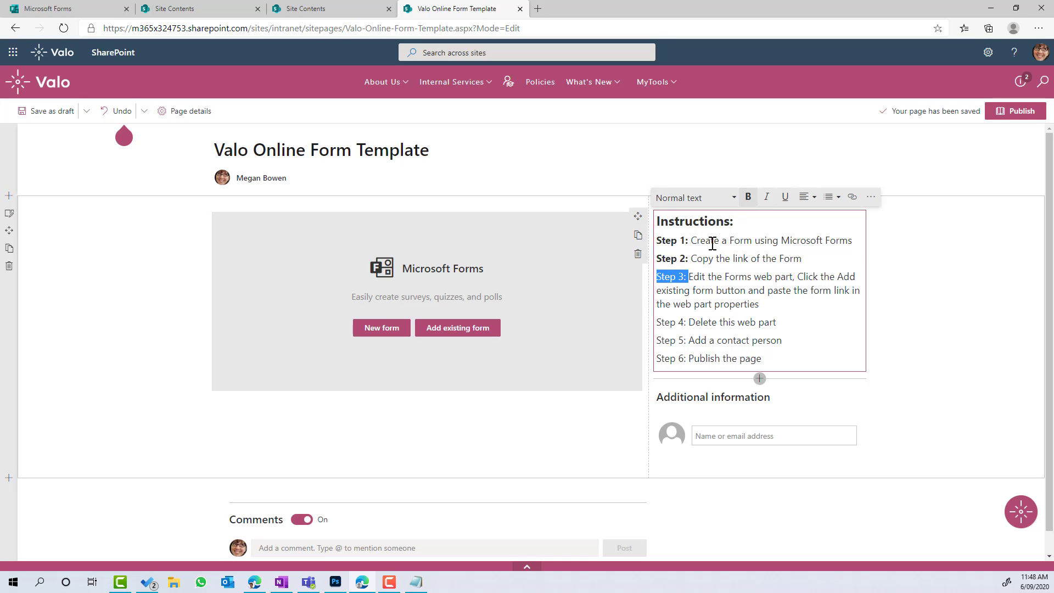
click(747, 198)
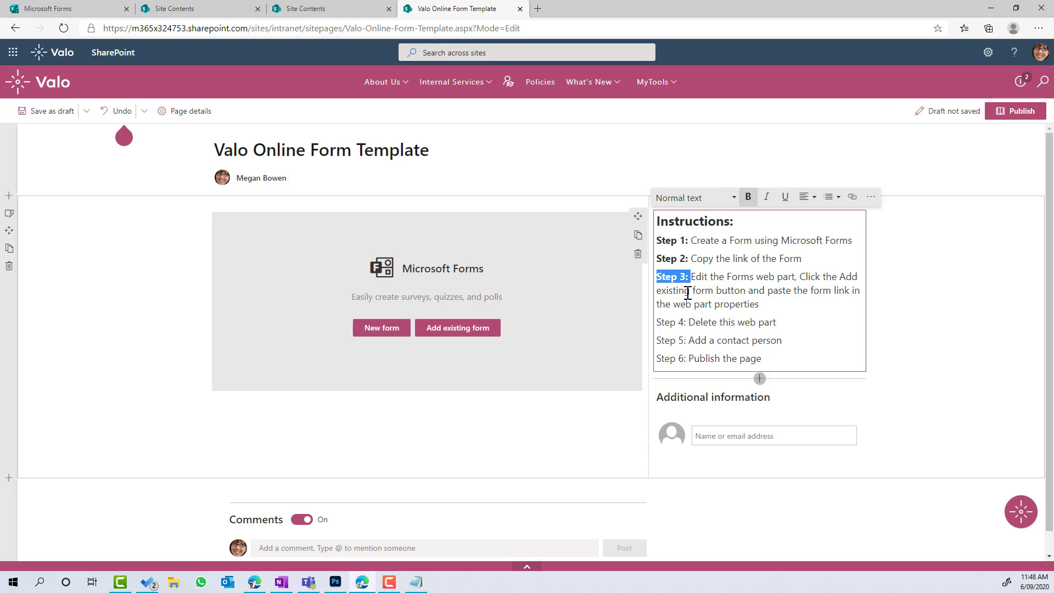
drag(689, 322, 655, 322)
click(748, 197)
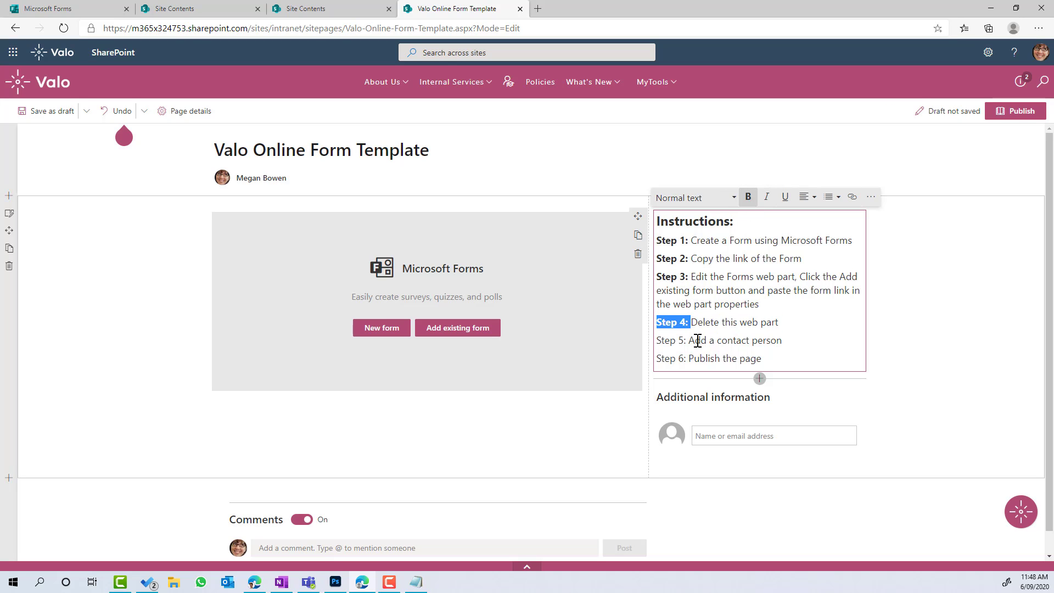
drag(689, 340, 656, 340)
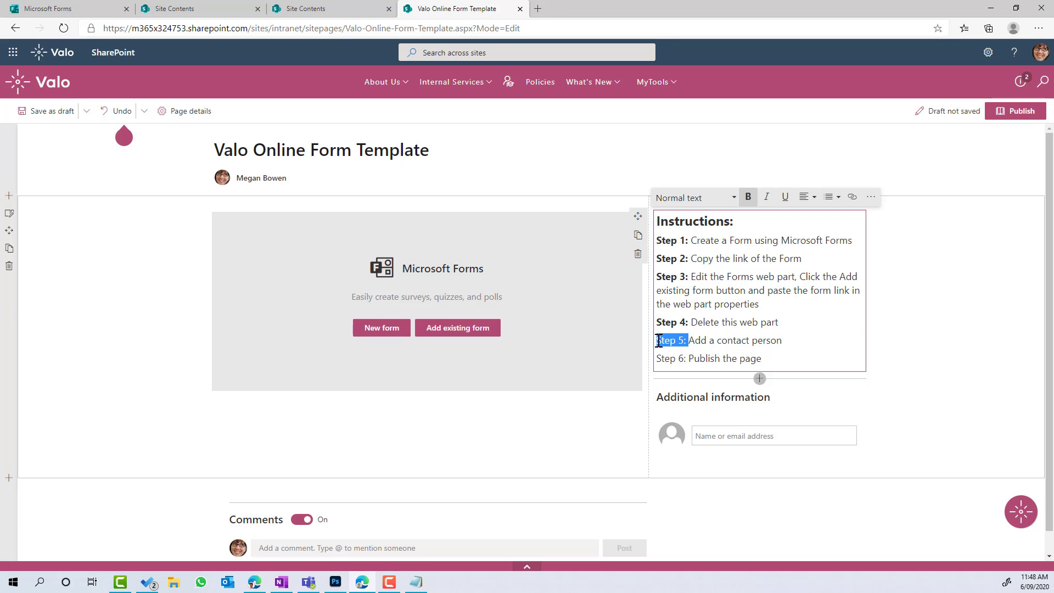
click(746, 198)
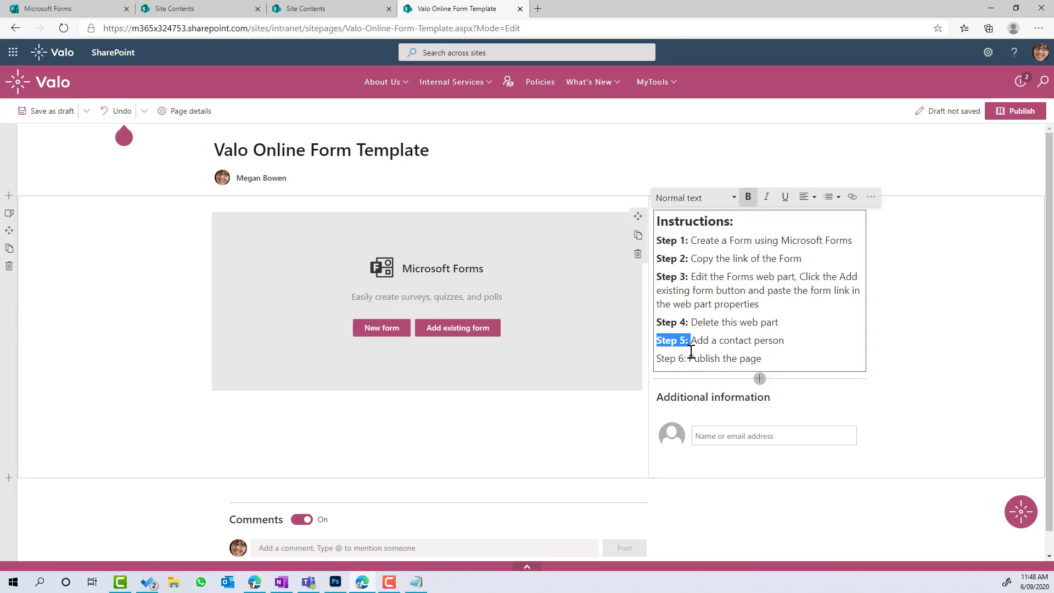
drag(685, 359, 656, 350)
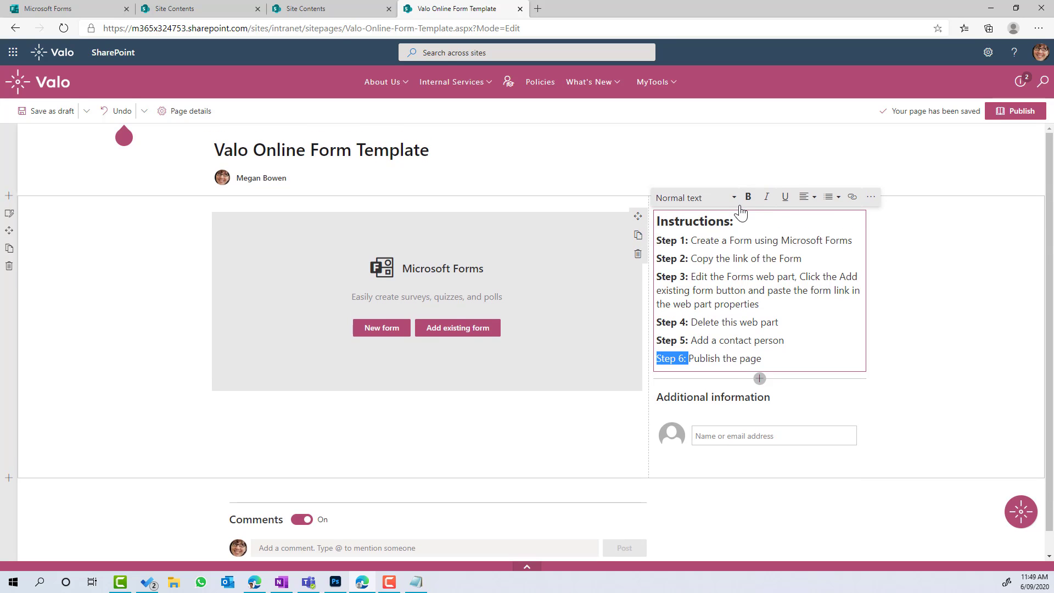
click(746, 198)
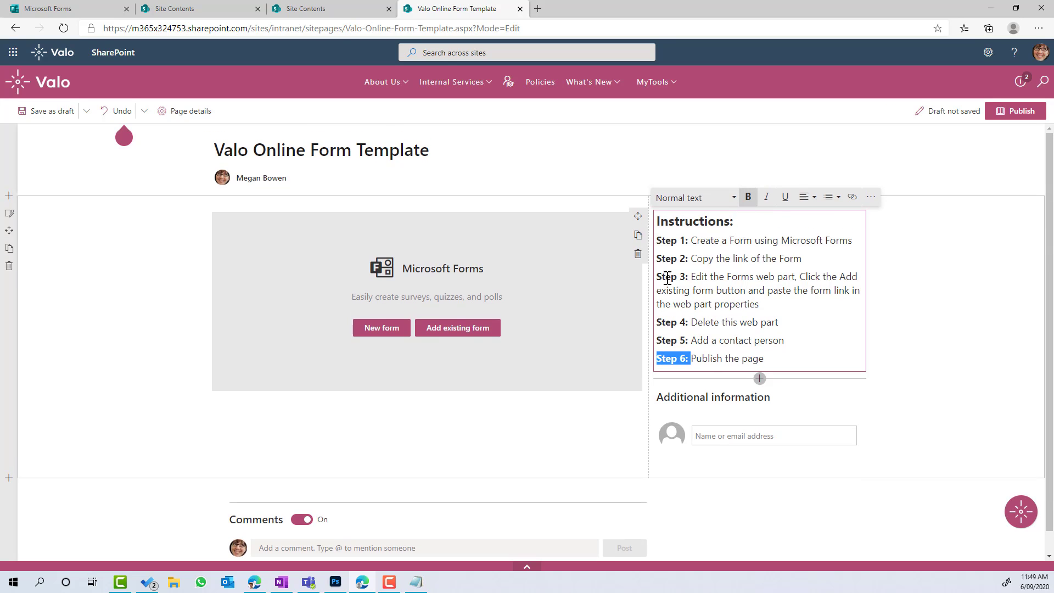
Step: Insert a blank line below the Instructions heading, and publish the page, dismissing the sharing suggestions
click(777, 225)
key(Return)
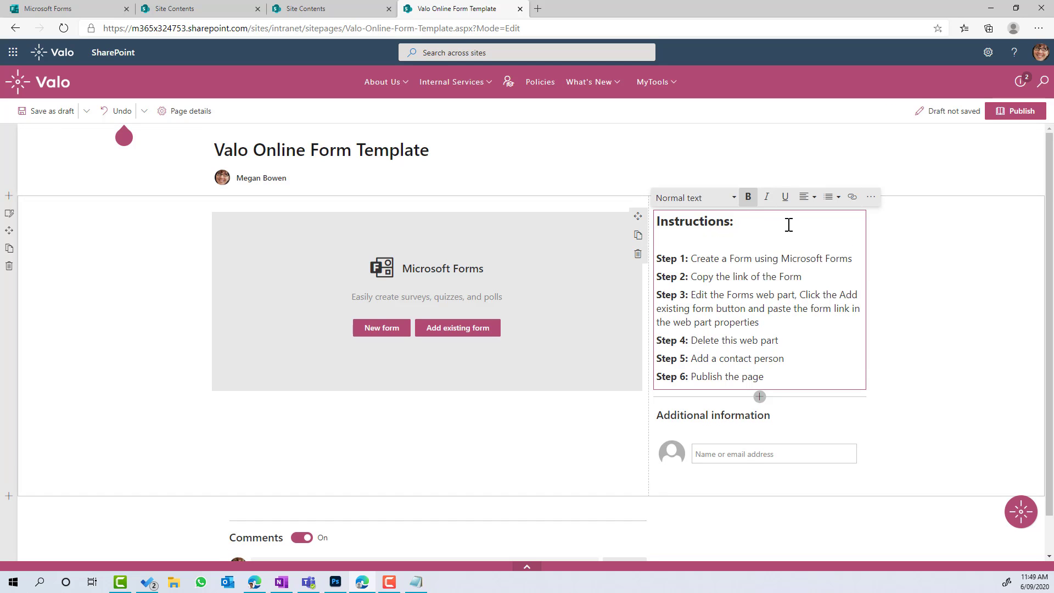
click(1015, 110)
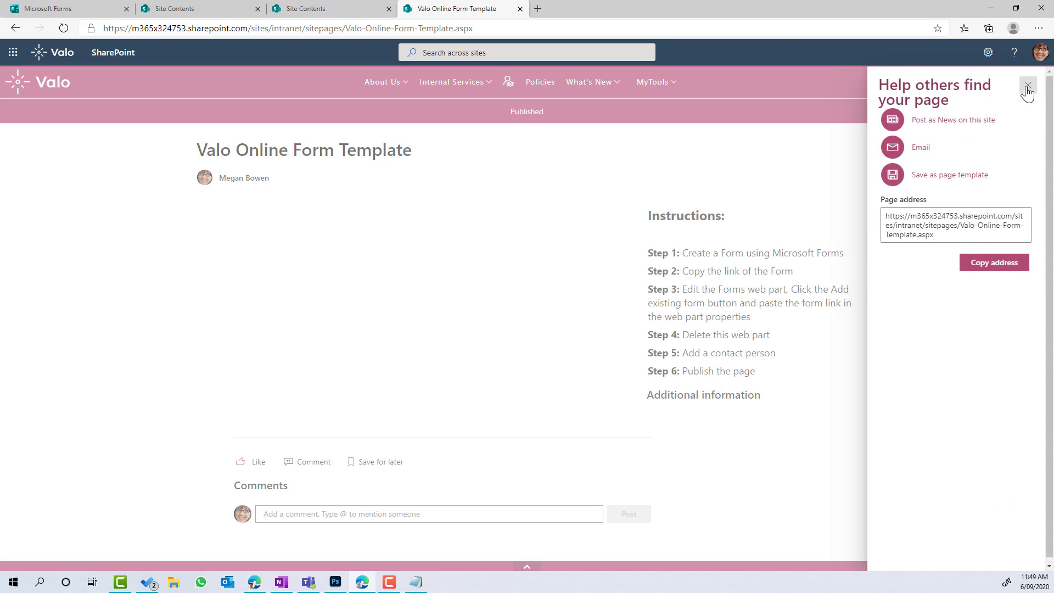
click(1027, 88)
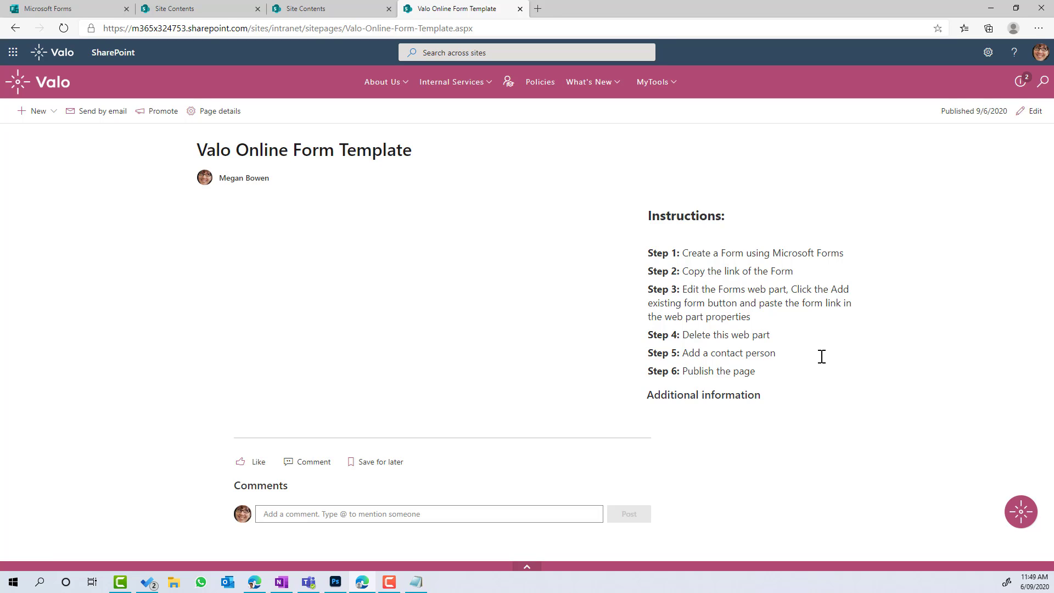
Step: Create a page template from the current page, named "Online Form Template" with template type Page
click(1020, 513)
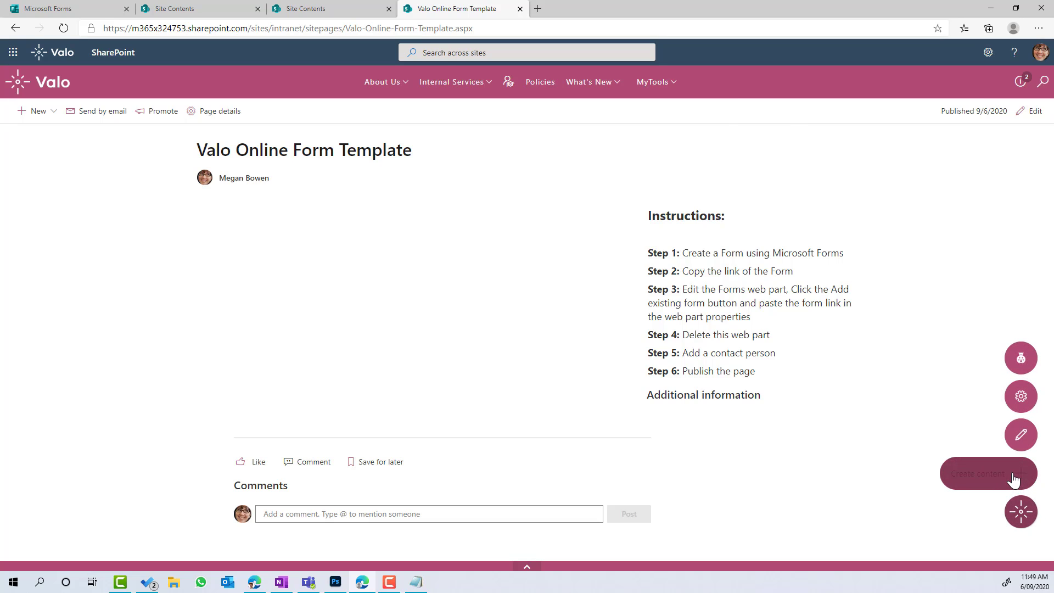
click(1014, 480)
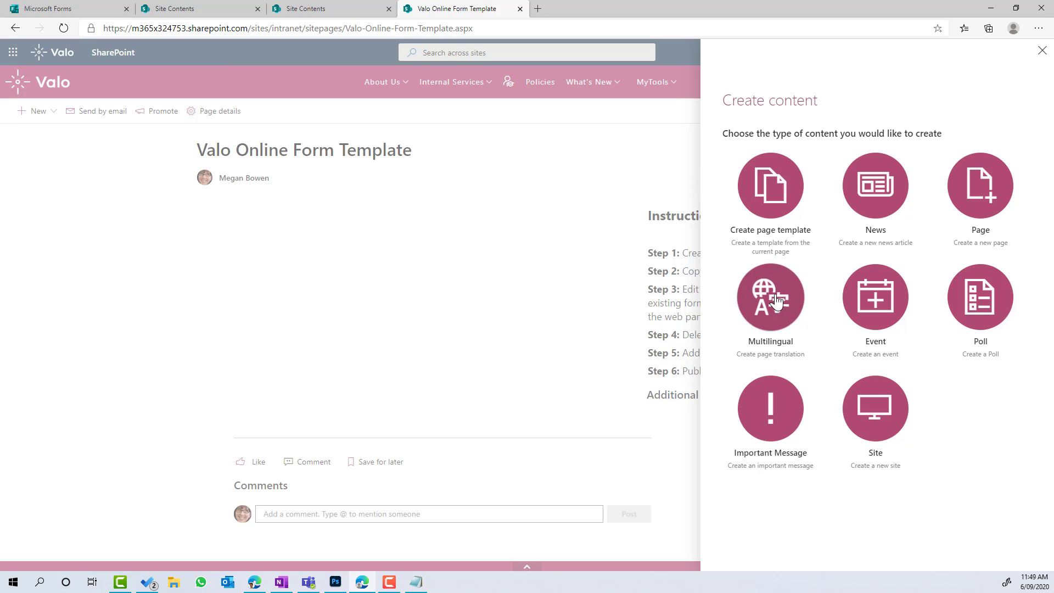
click(769, 187)
click(773, 140)
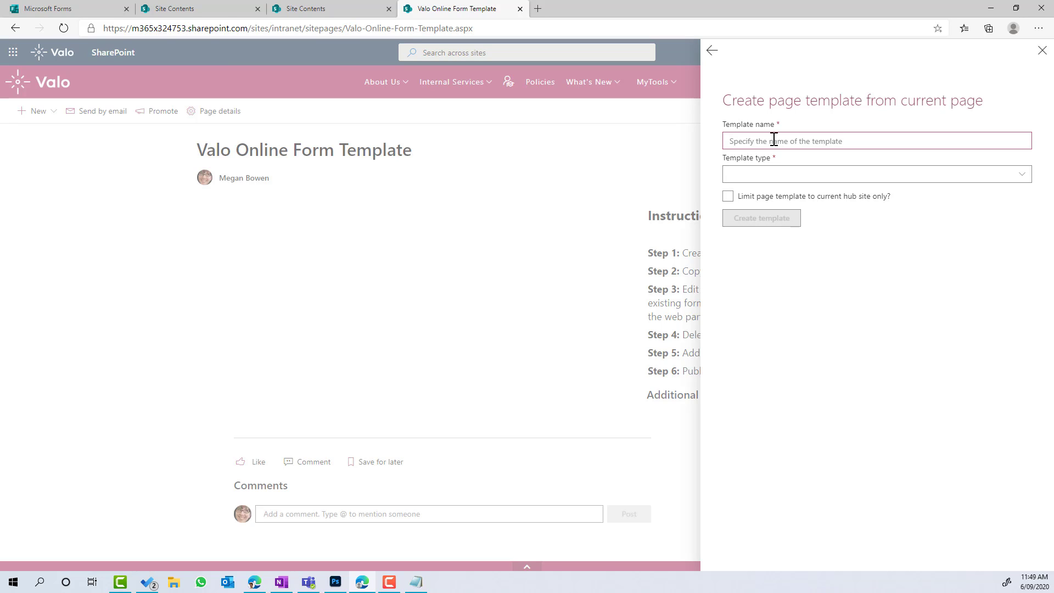
text(Online Form Template)
click(769, 175)
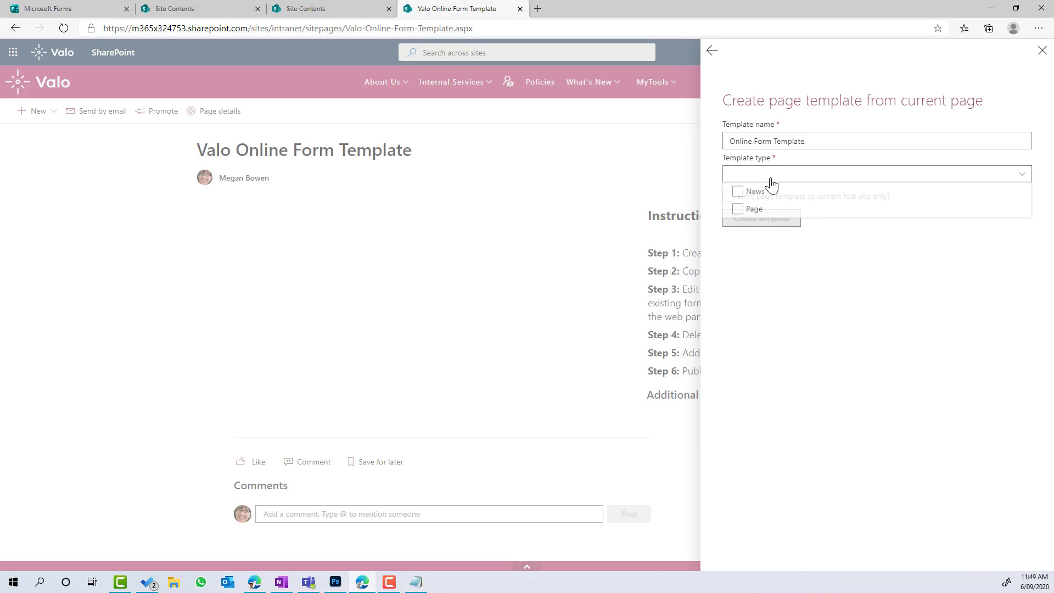
click(740, 211)
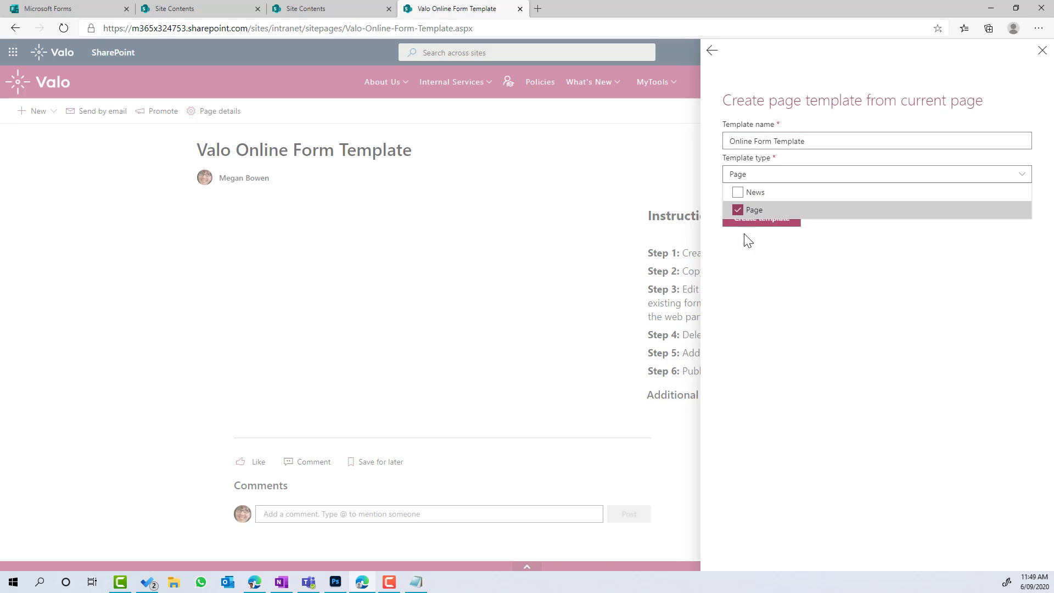
click(764, 271)
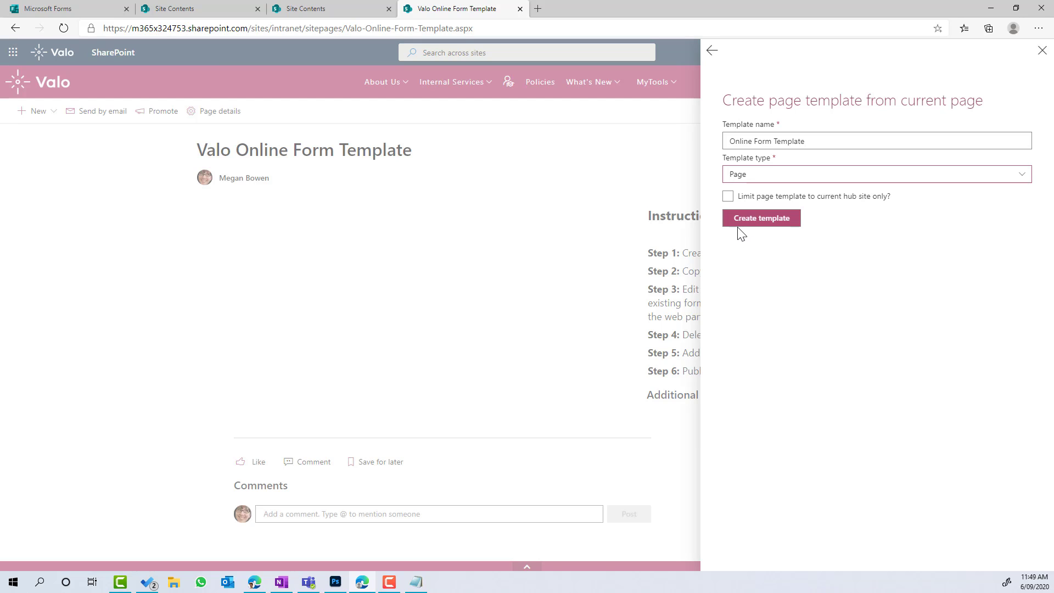
click(756, 219)
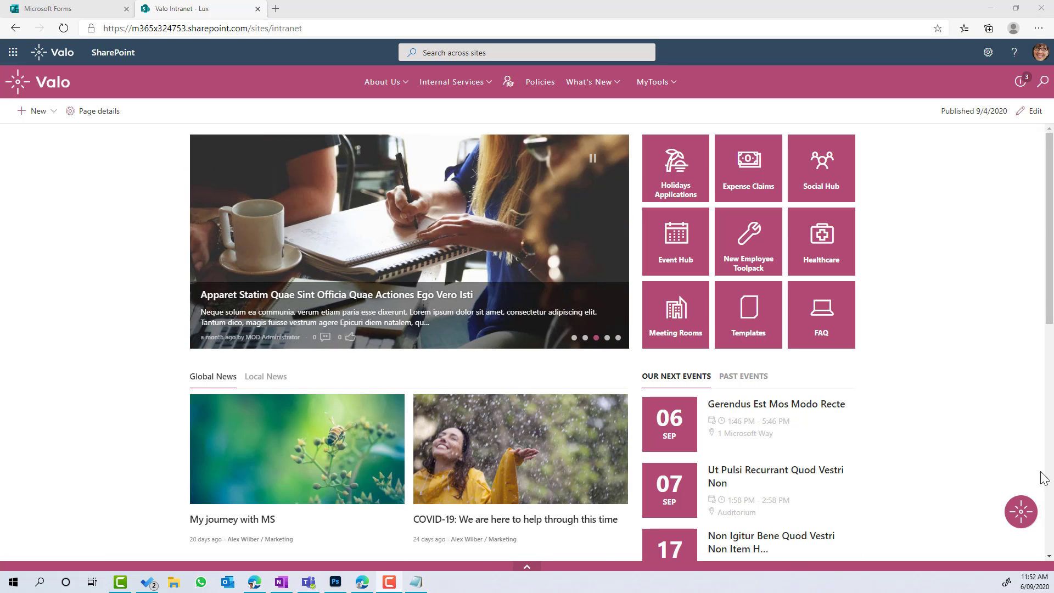
Step: Create a new page titled "IT Request Form" from the Online Form Template on the intranet site
click(1020, 512)
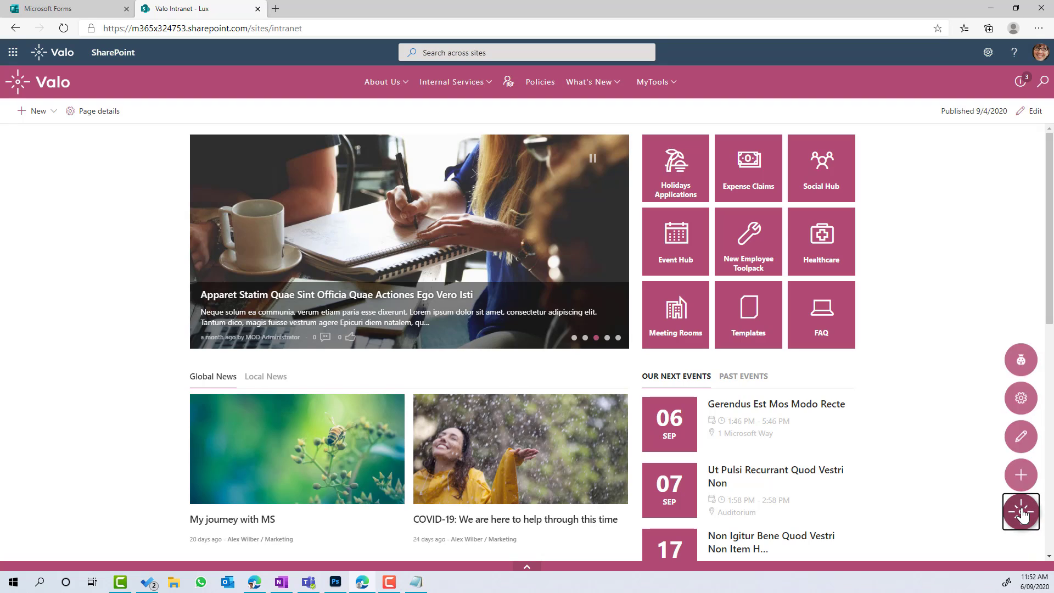
click(1020, 478)
click(988, 185)
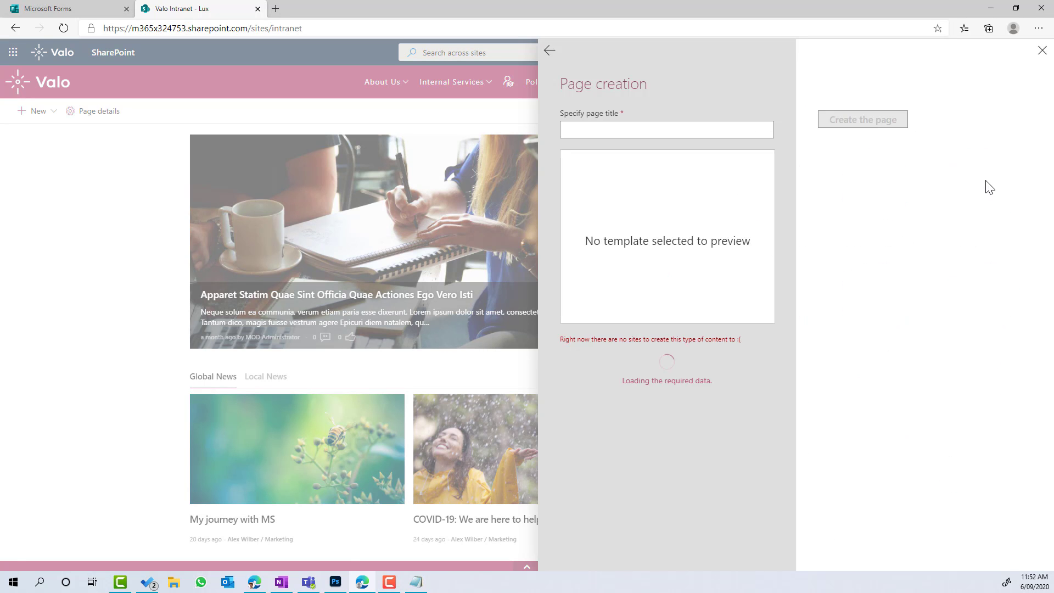
click(631, 175)
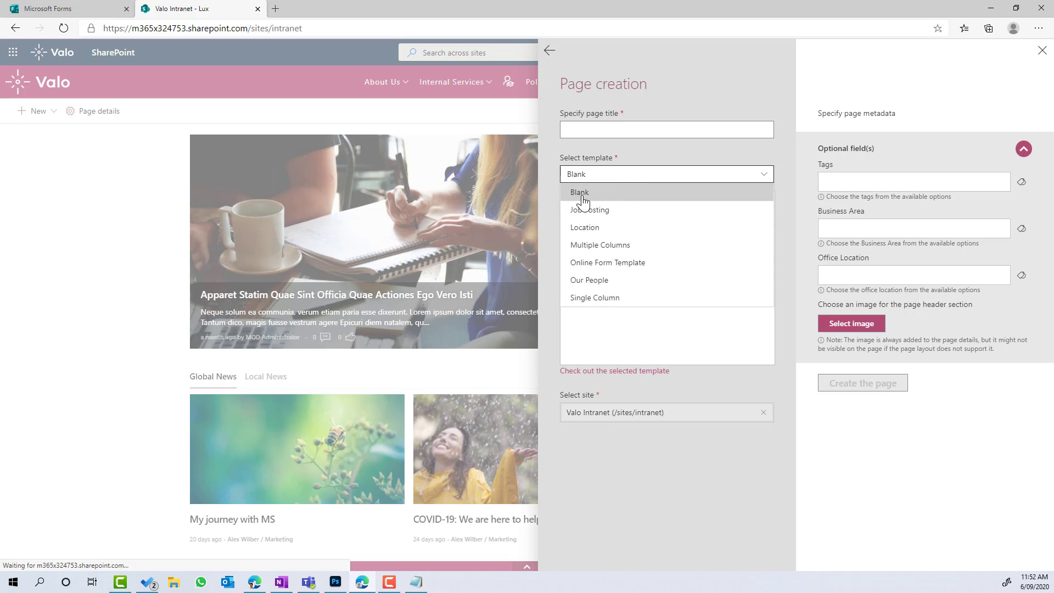
click(612, 265)
click(597, 131)
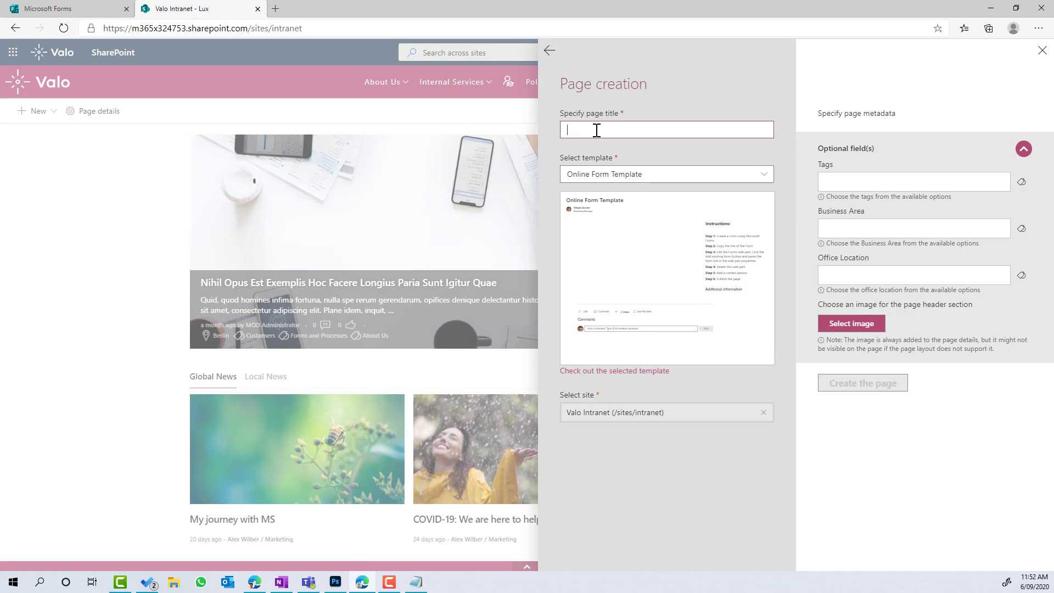
text(IT Request Form)
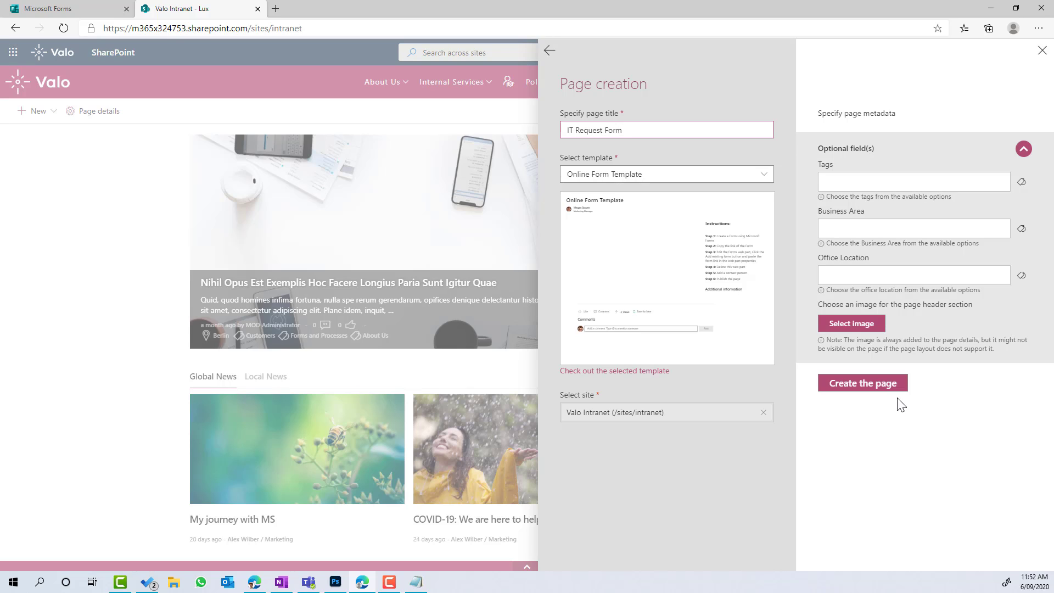
click(884, 391)
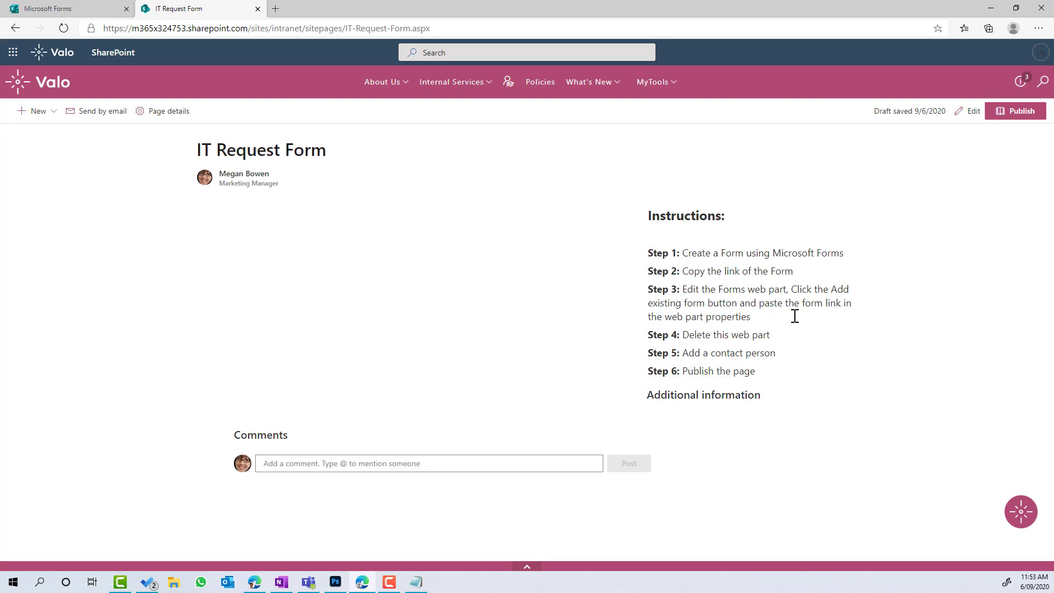
Step: Open the IT Request Form page for editing, and copy the response link of the IT Request form in Microsoft Forms
click(961, 112)
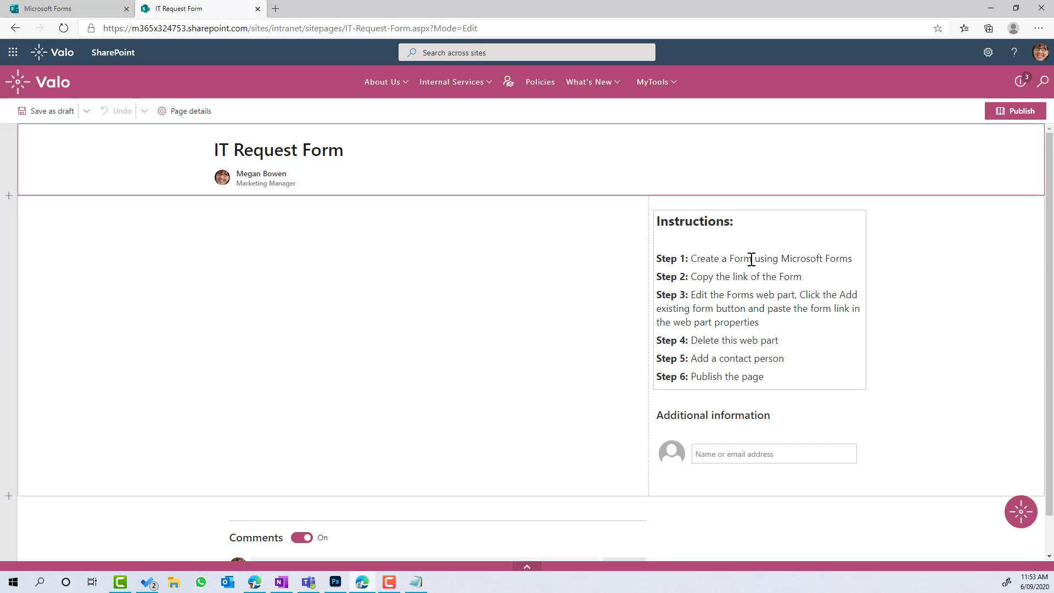
click(53, 11)
click(202, 28)
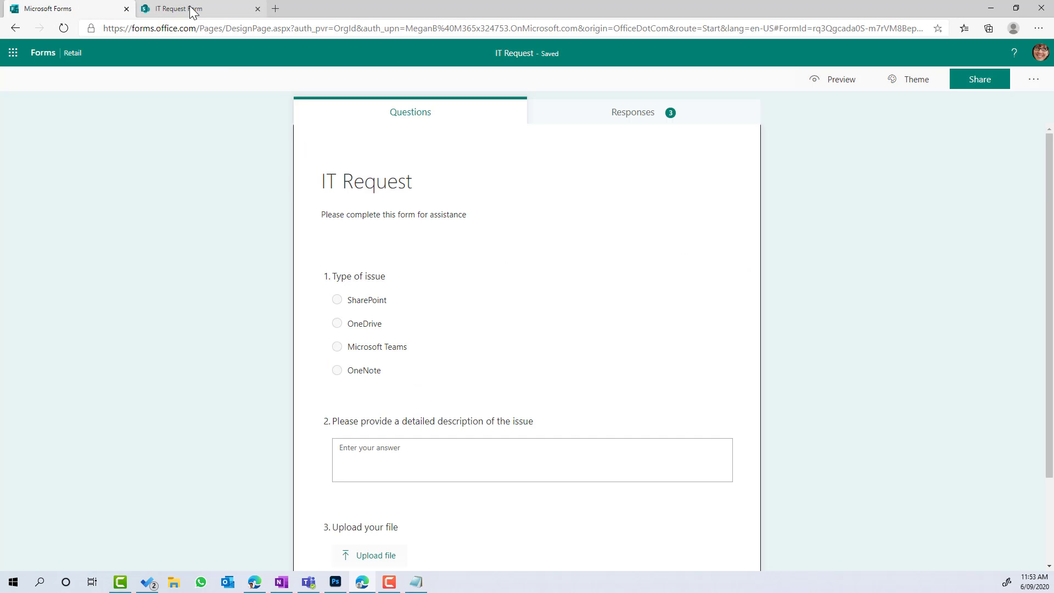
click(192, 9)
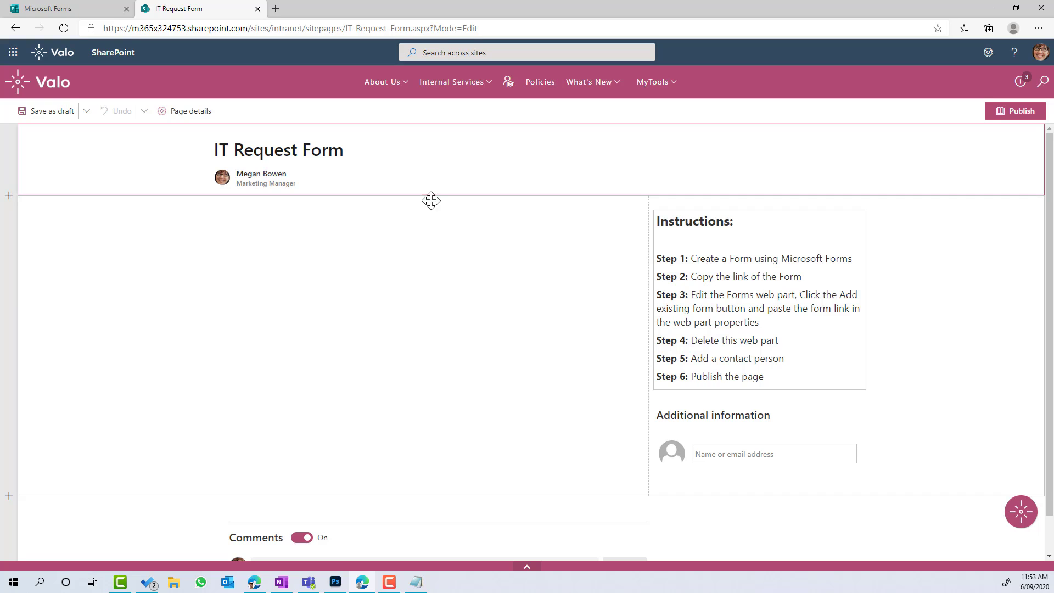
click(60, 13)
click(967, 83)
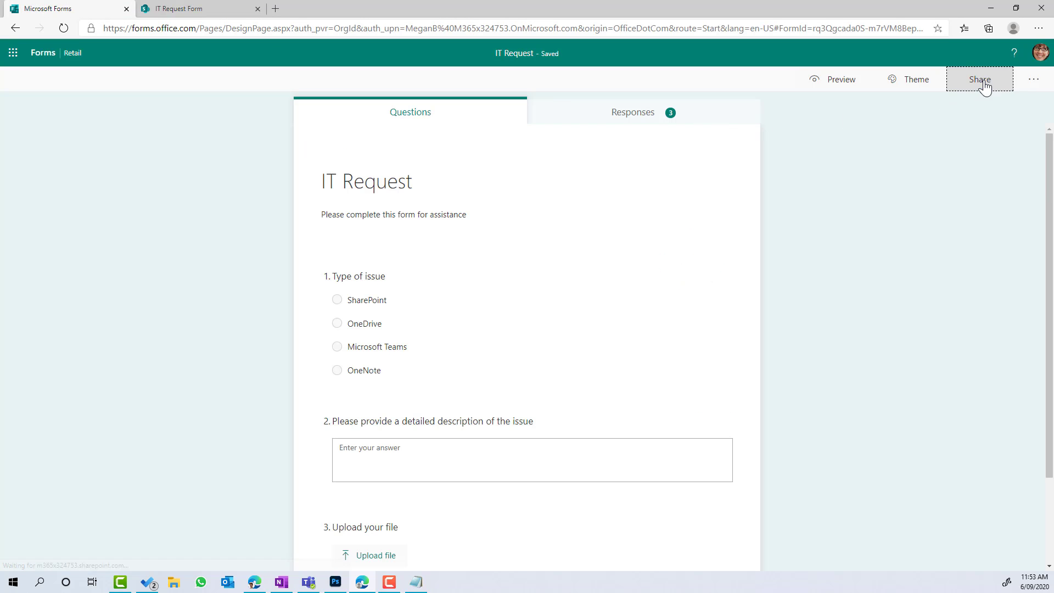
click(1013, 186)
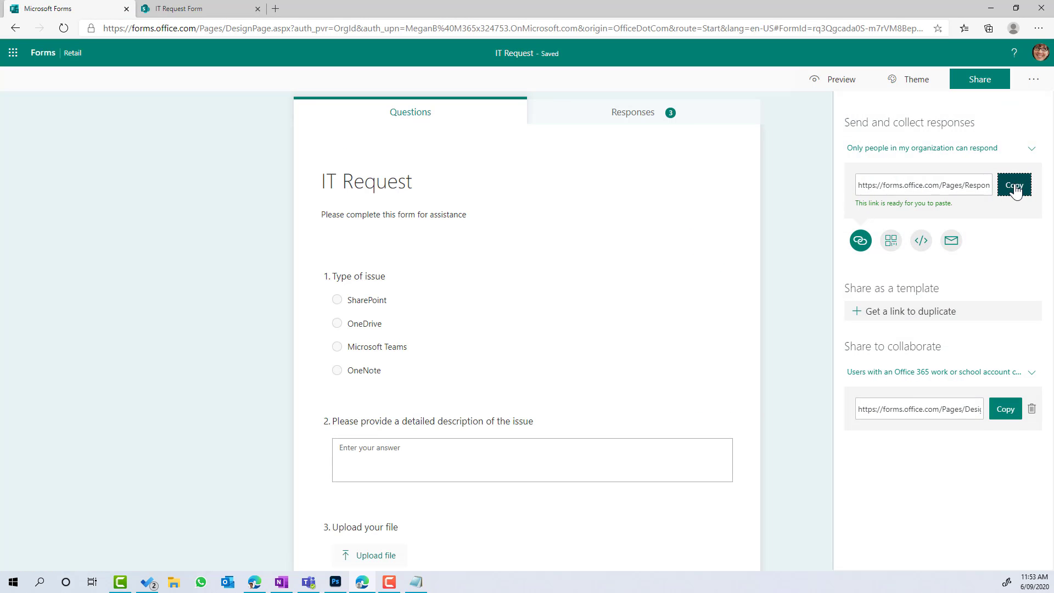
Step: Back on the intranet page, embed the existing form in the Microsoft Forms web part using the copied link, and close its properties
click(175, 8)
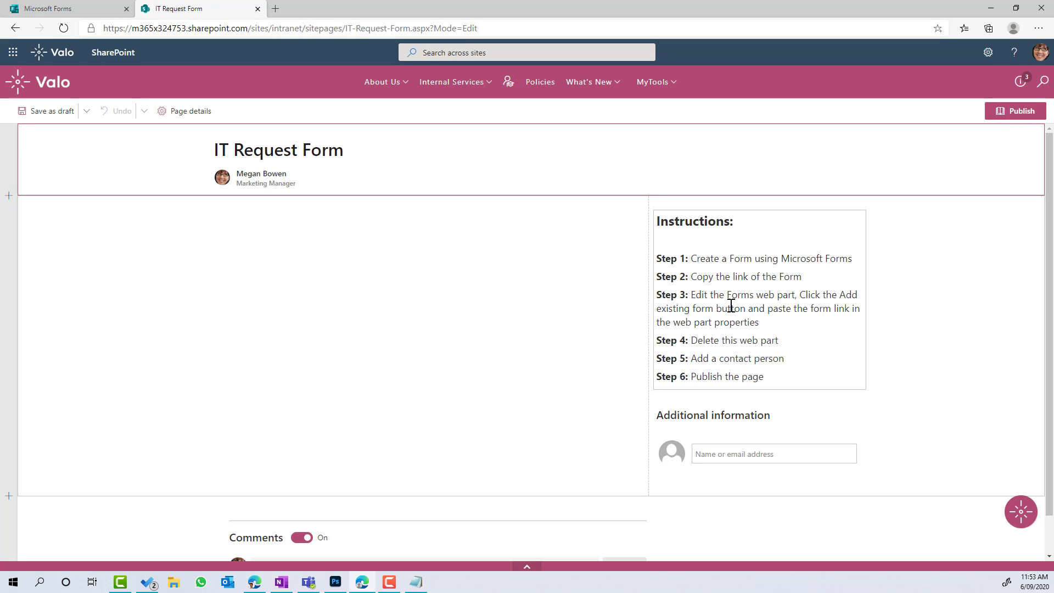
click(377, 210)
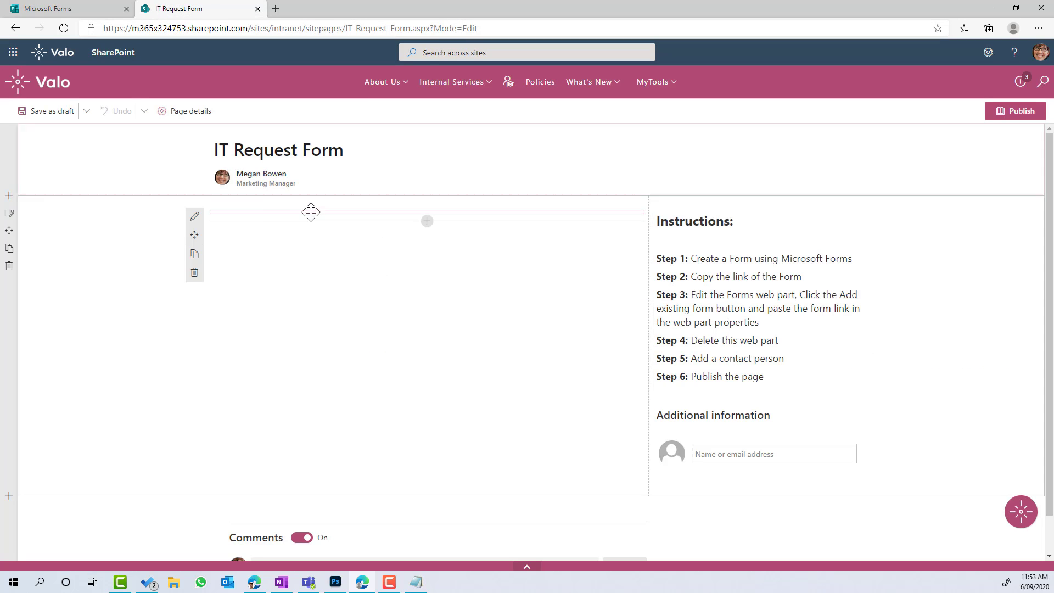
click(193, 215)
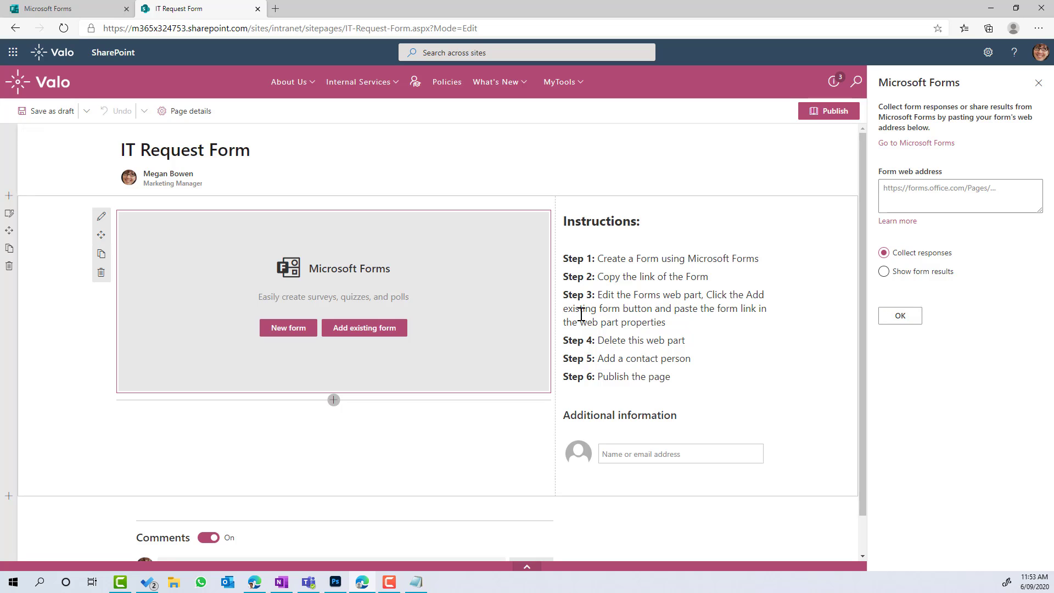
click(372, 329)
click(931, 190)
key(ctrl+v)
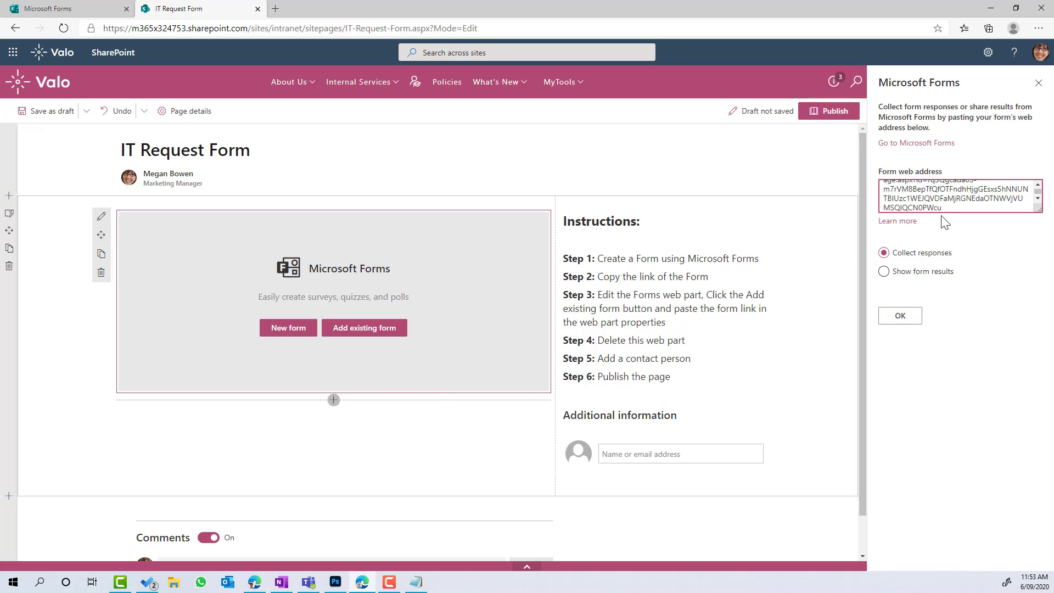
click(906, 319)
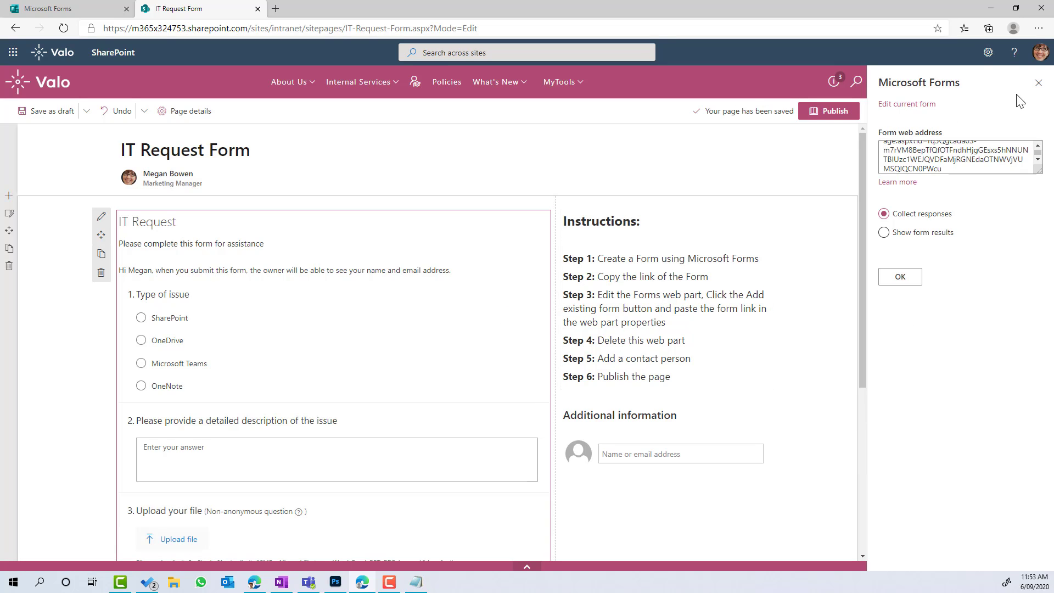
click(1037, 84)
Step: Delete the Instructions text web part above Additional information
scroll(720, 281, down, 2)
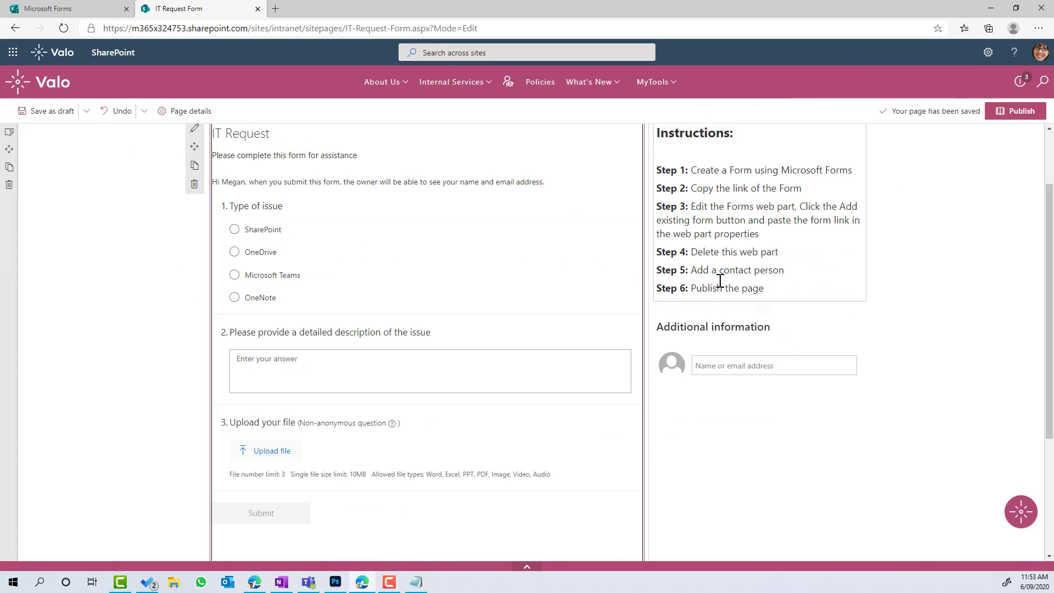
scroll(714, 272, up, 1)
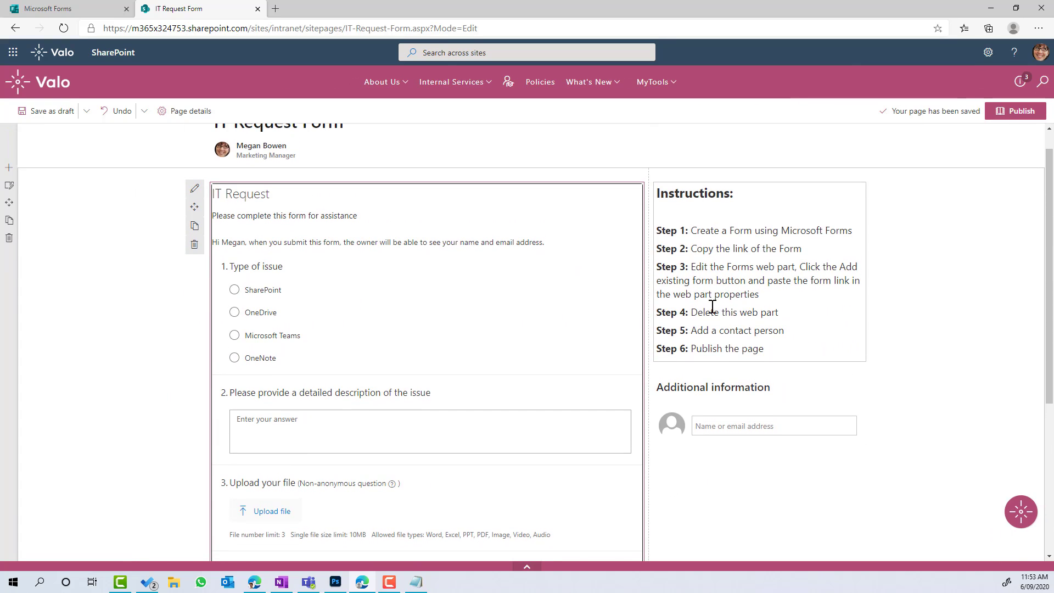
click(752, 330)
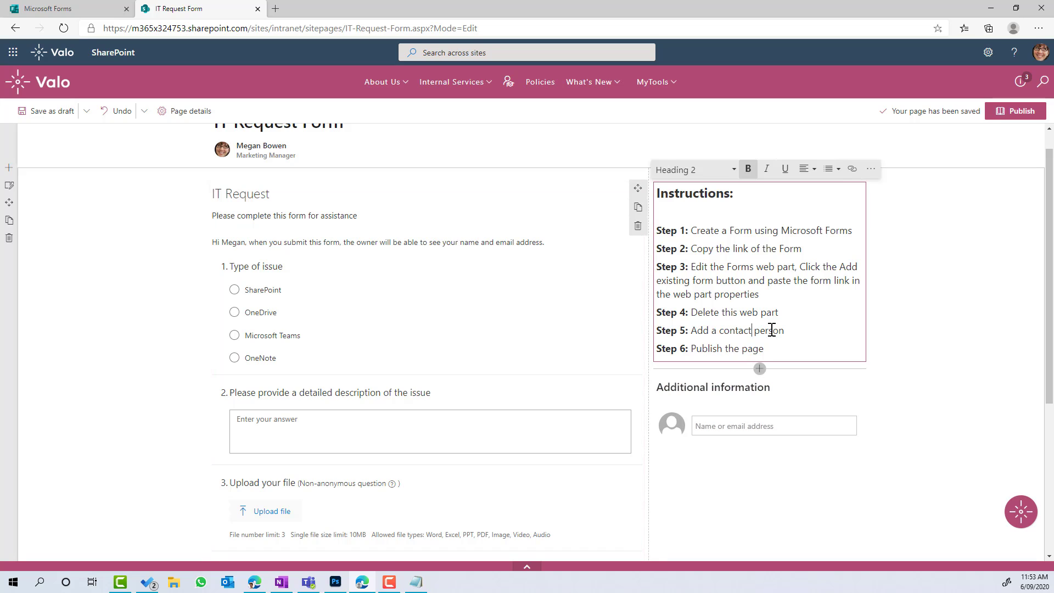
drag(690, 330, 684, 330)
click(637, 226)
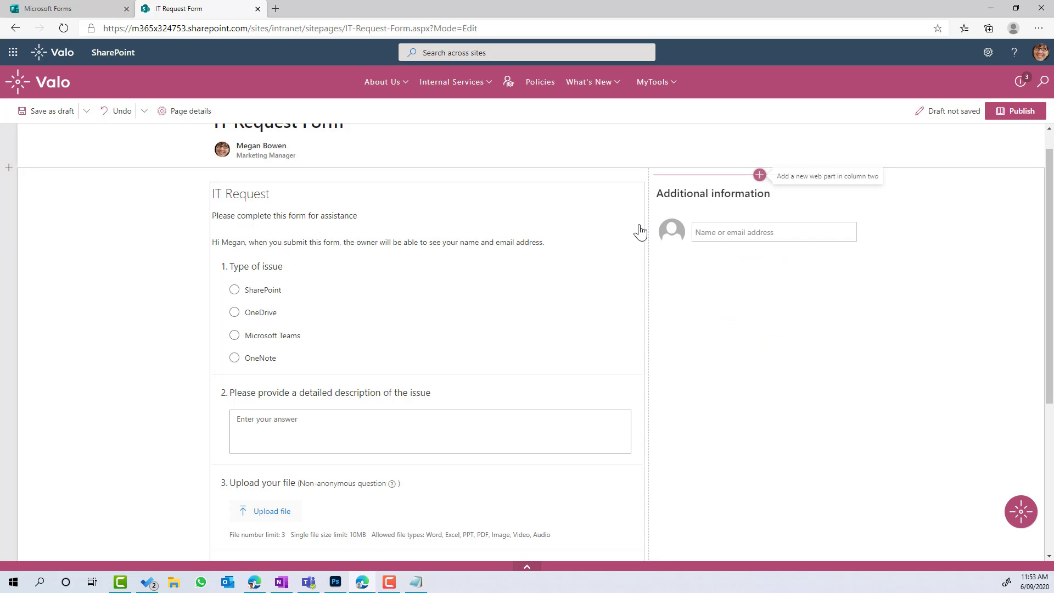
Step: Add the Marketing Assistant as contact person under Additional information, and publish the page, dismissing the sharing suggestions
click(734, 232)
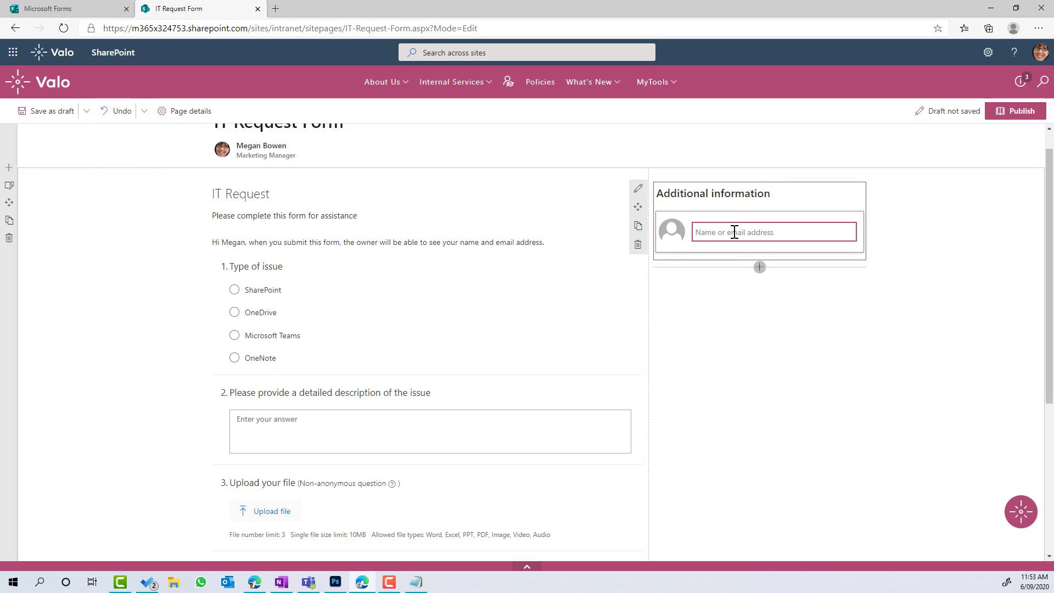
text(alex)
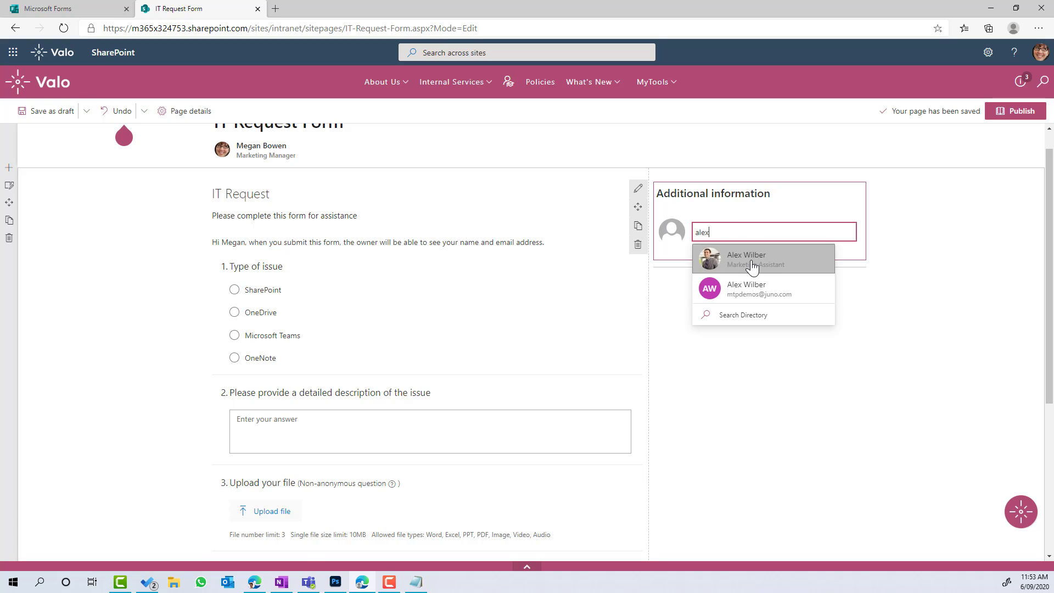
click(752, 266)
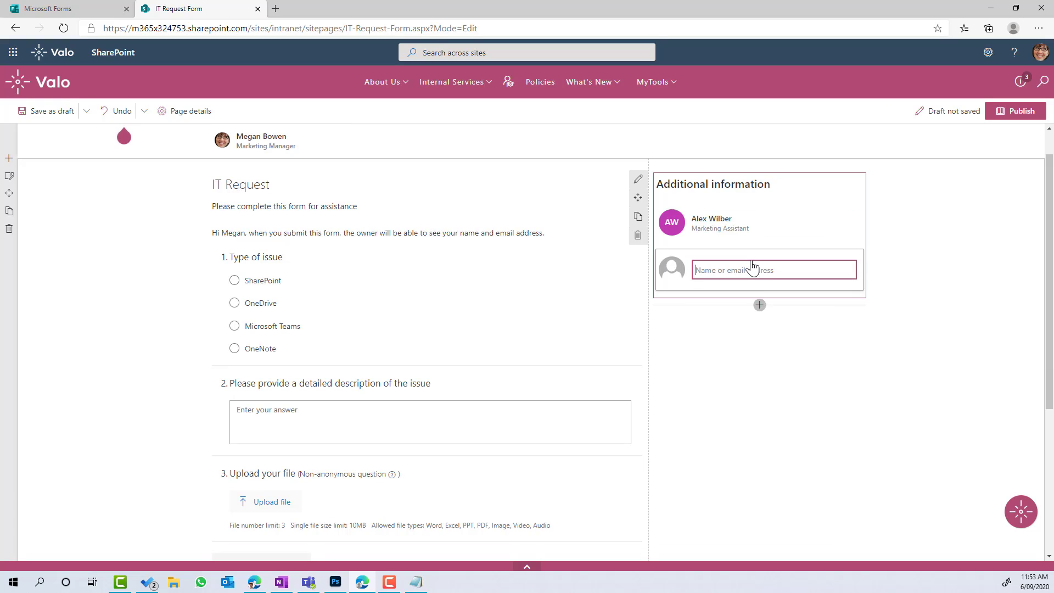
click(1002, 116)
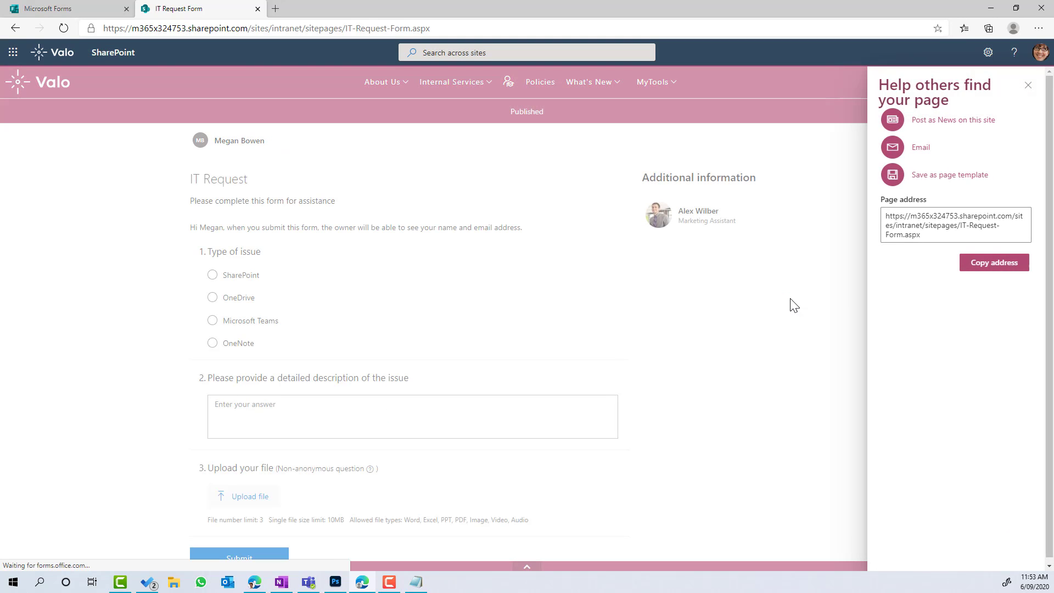
click(1026, 88)
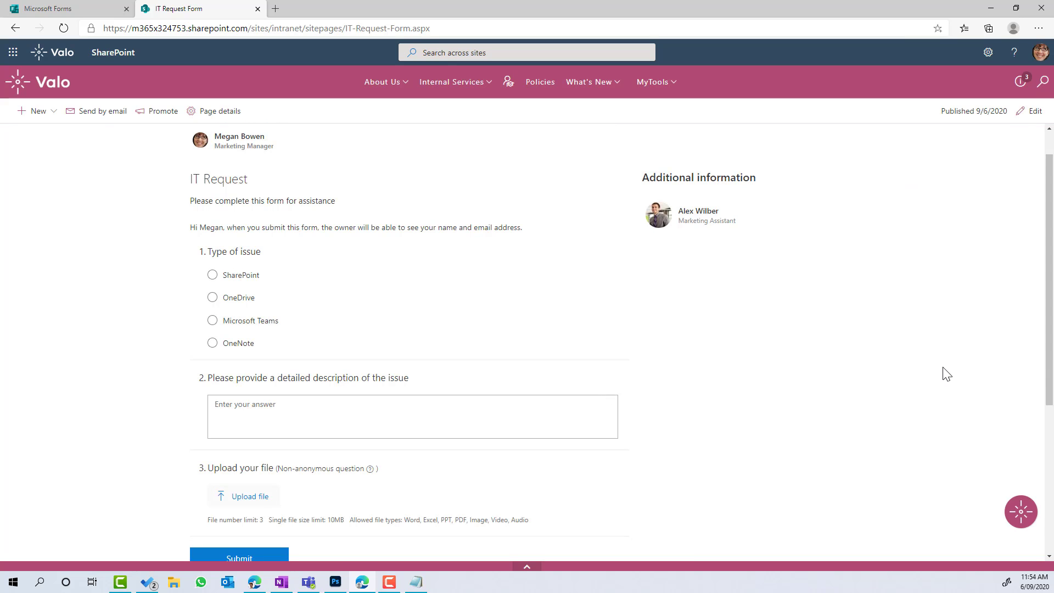
Step: Submit a test response in the embedded form with SharePoint as the issue type and "fdas" as the description
scroll(944, 374, up, 1)
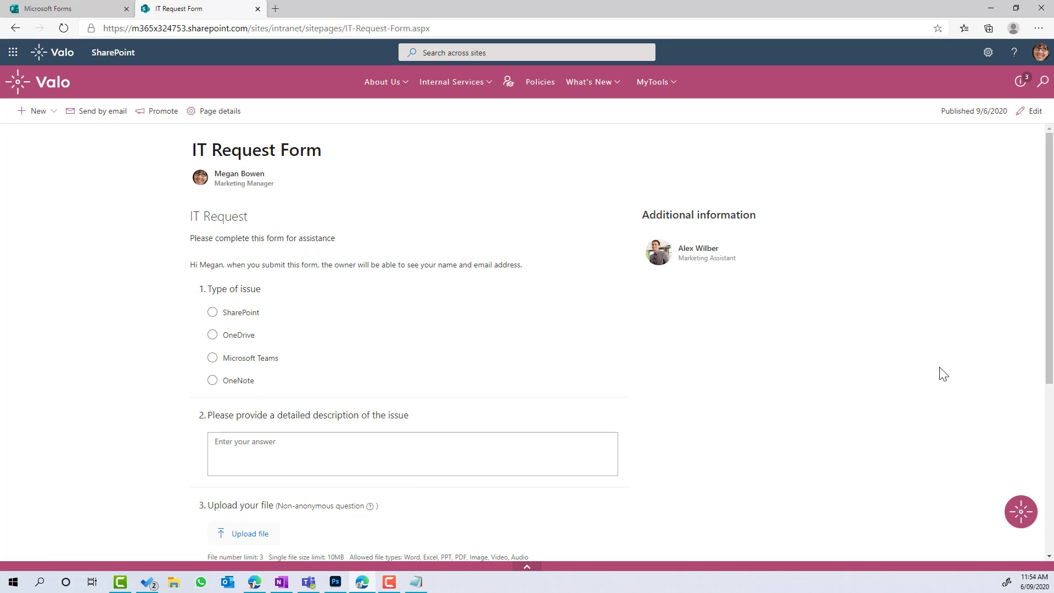
click(216, 312)
click(270, 442)
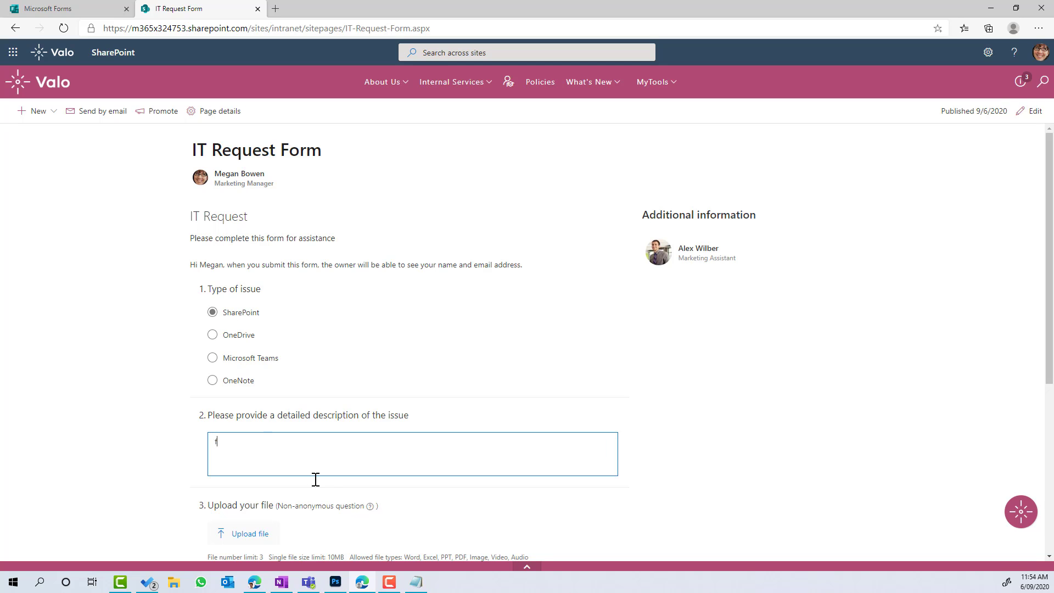
text(fdas)
scroll(329, 491, down, 2)
click(255, 483)
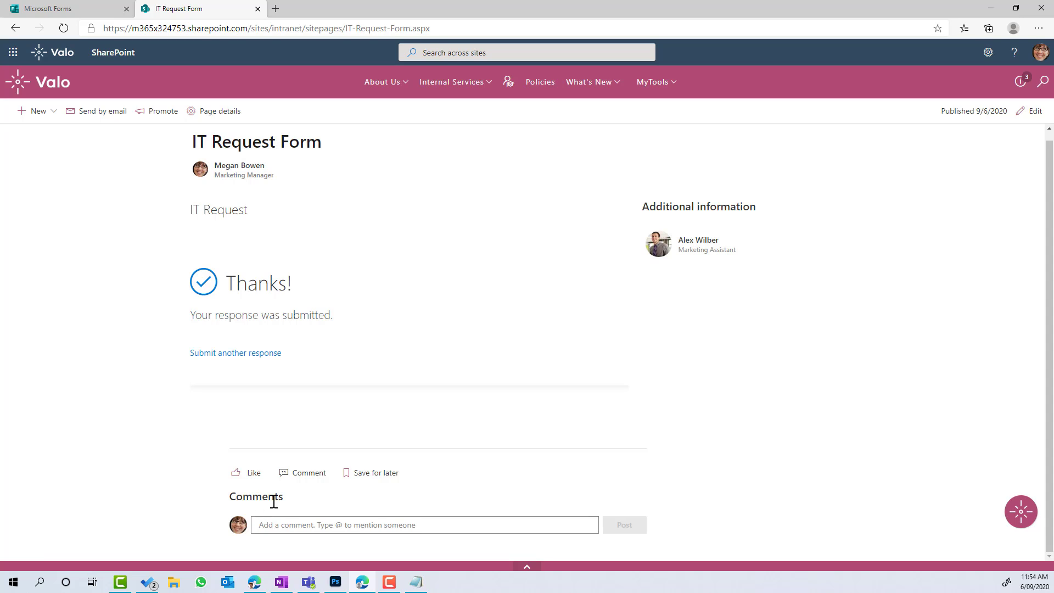
Step: Check the IT Request form's response summary in Microsoft Forms, and return to the intranet page
click(59, 8)
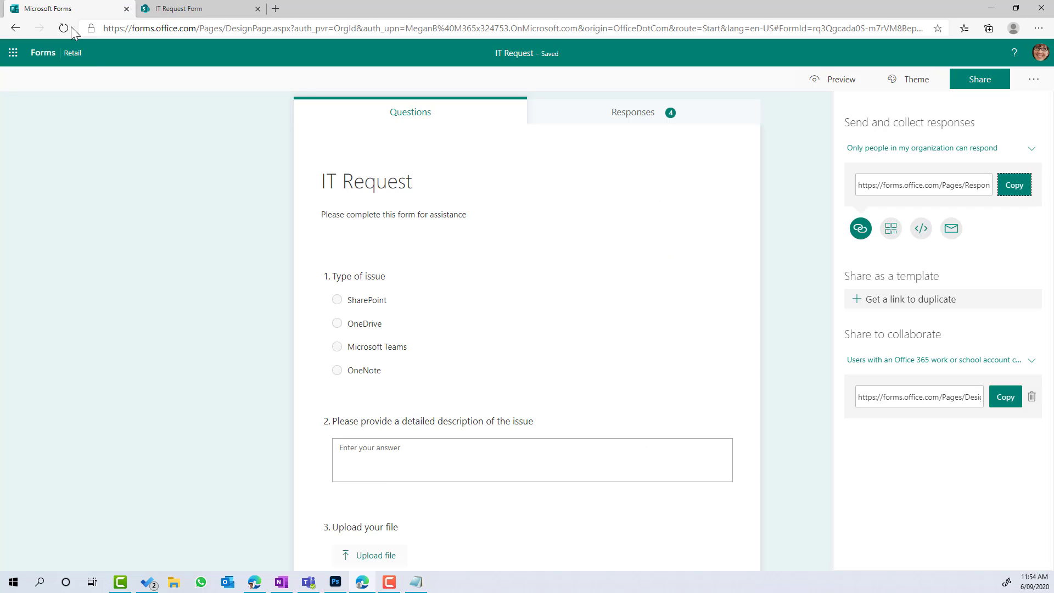
click(631, 116)
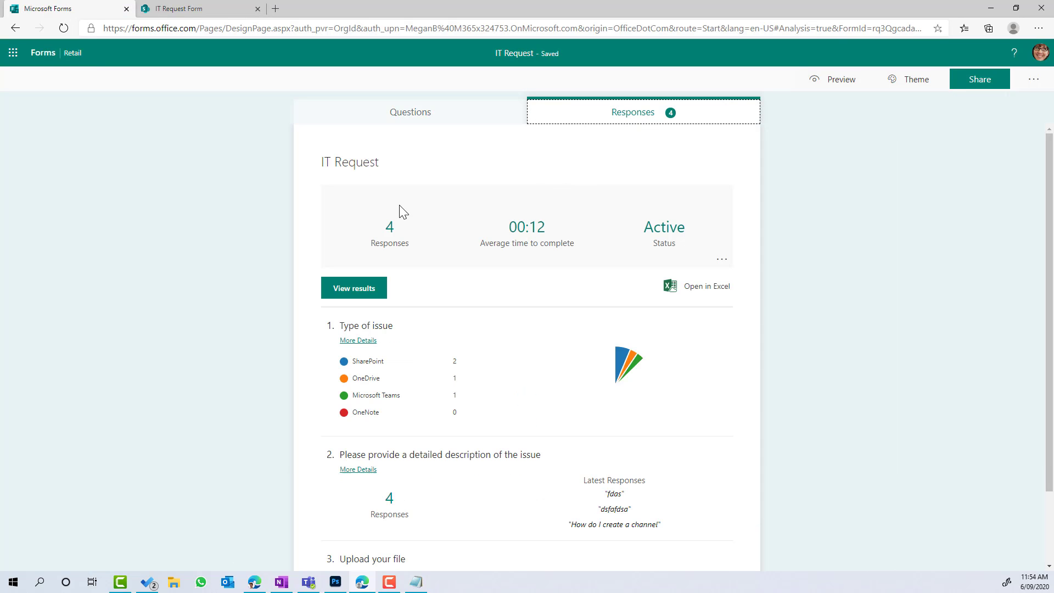
click(184, 11)
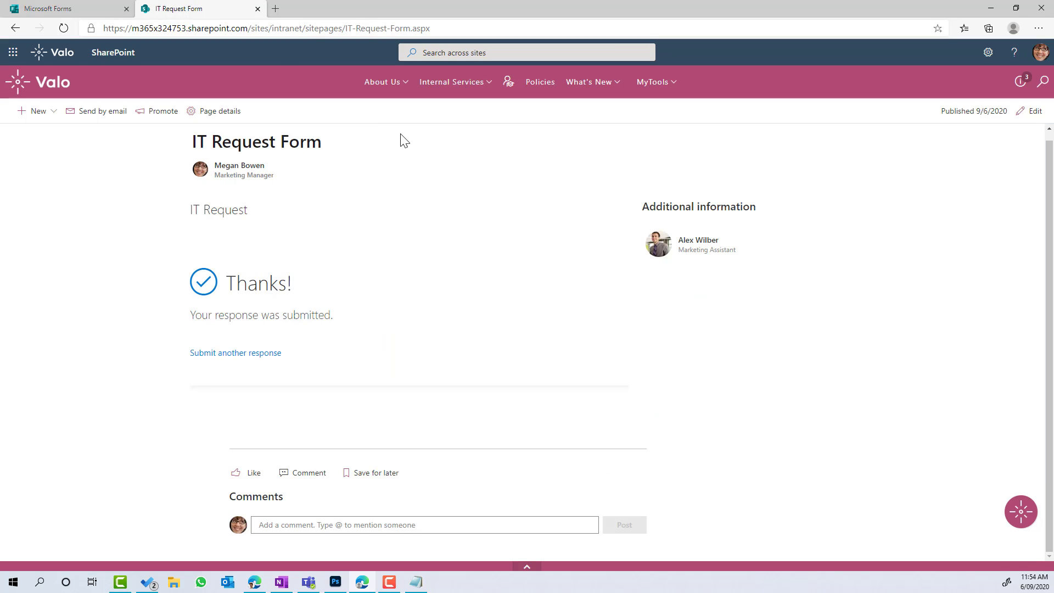